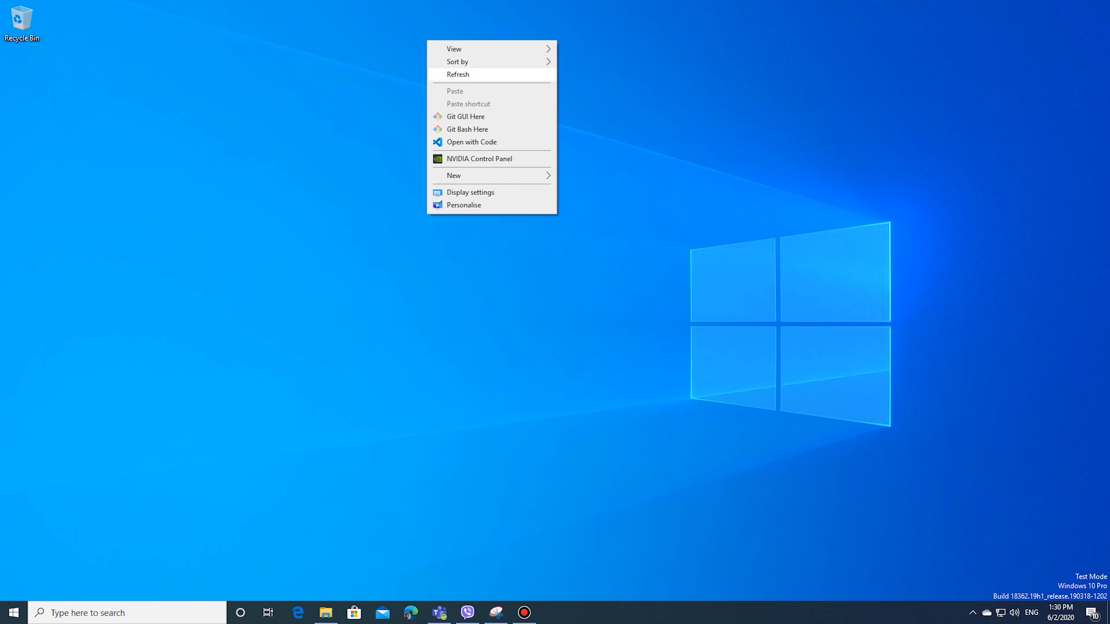
right_click(351, 76)
left_click(393, 109)
right_click(298, 73)
left_click(363, 106)
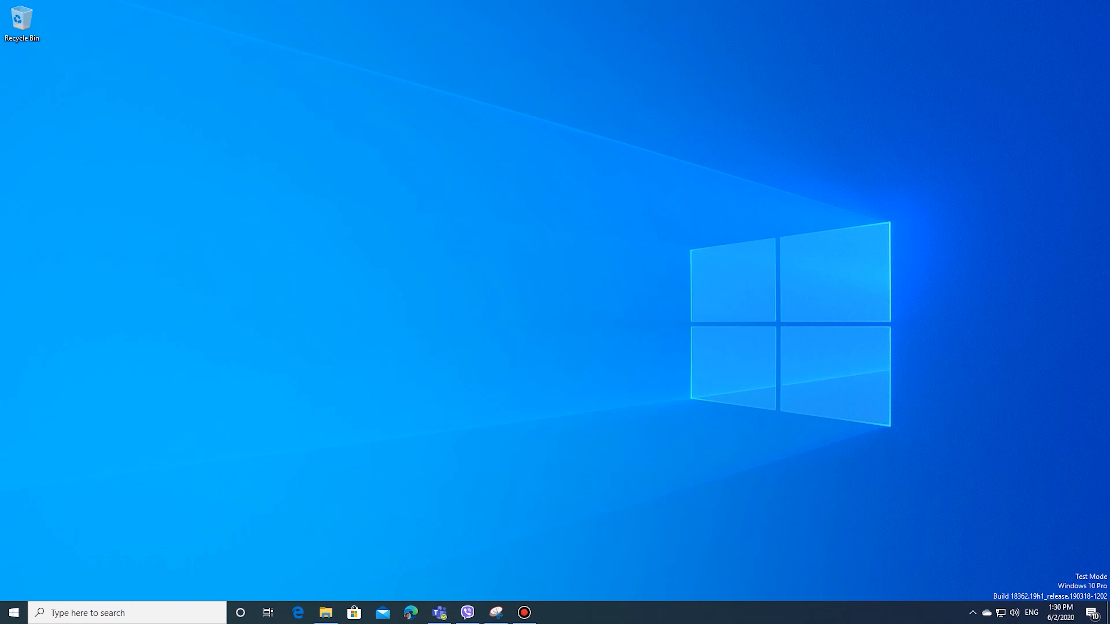
Launch Google Chrome and go to the Microsoft Teams admin center at admin.teams.microsoft.com
key("super")
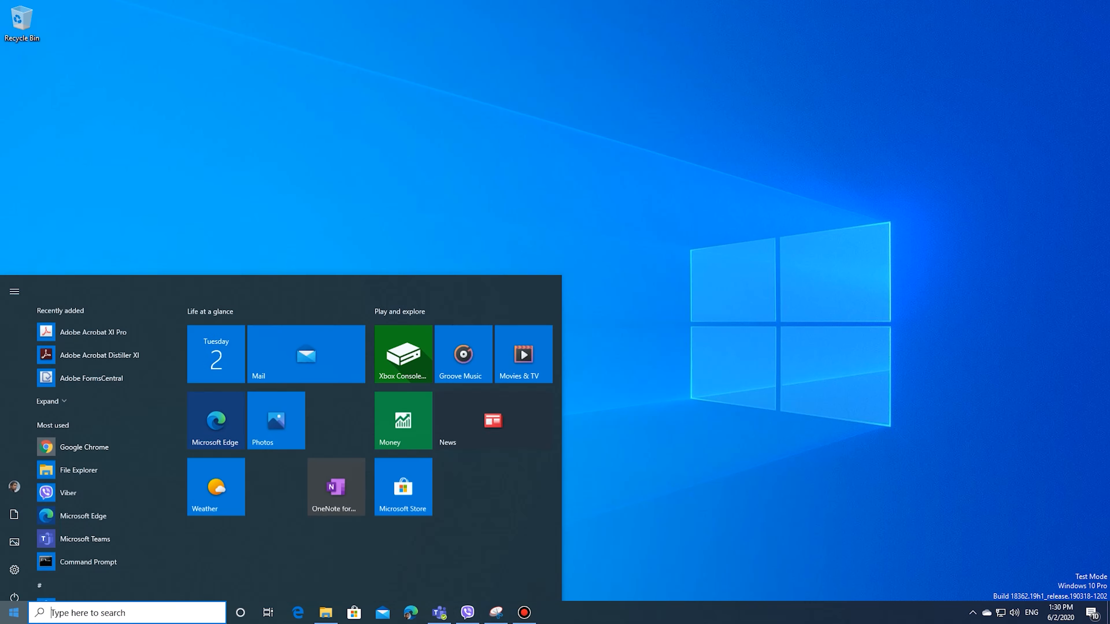
left_click(95, 405)
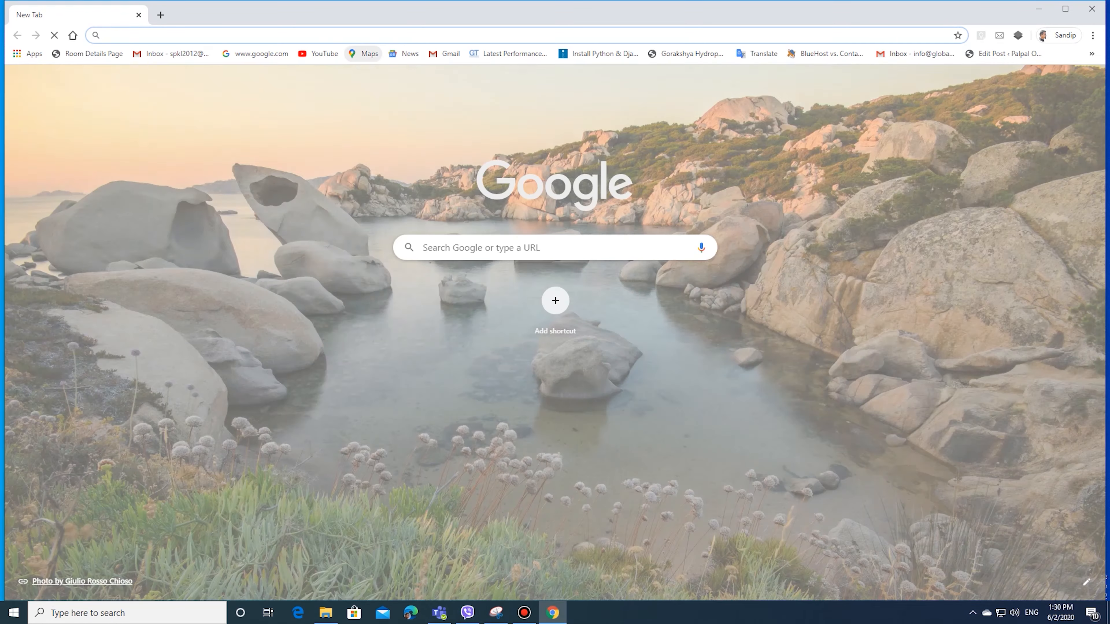
type("admin")
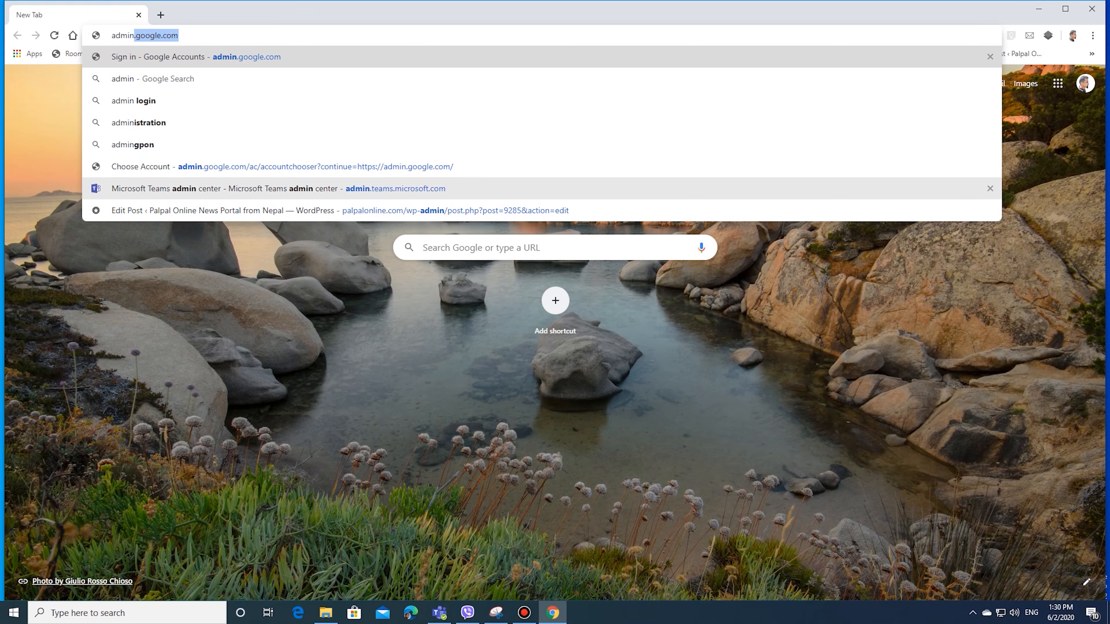
left_click(279, 188)
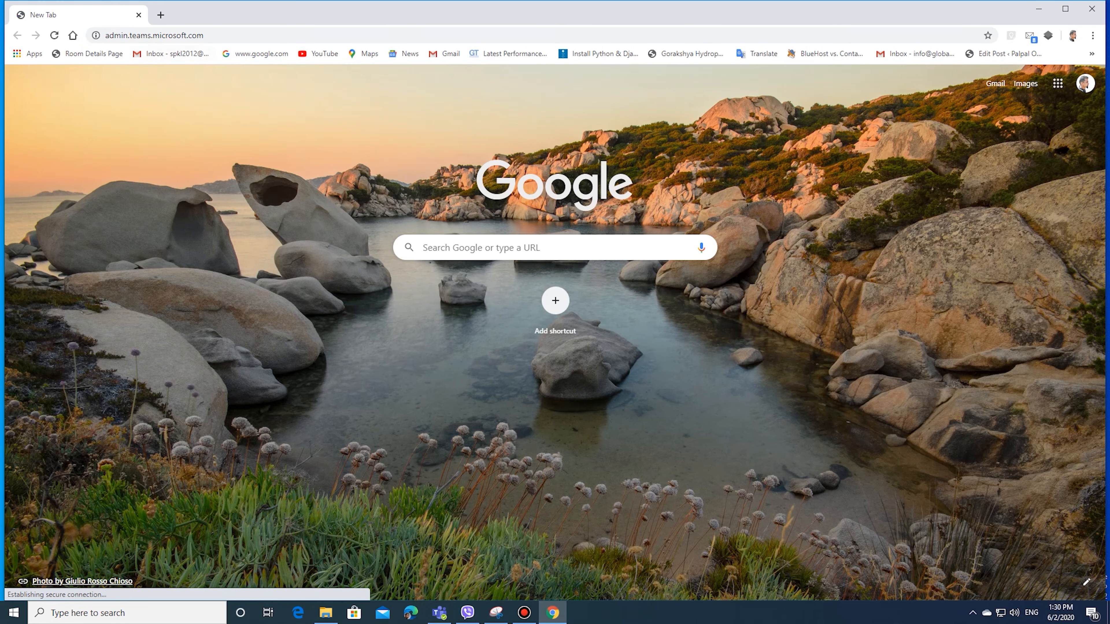
left_click(184, 35)
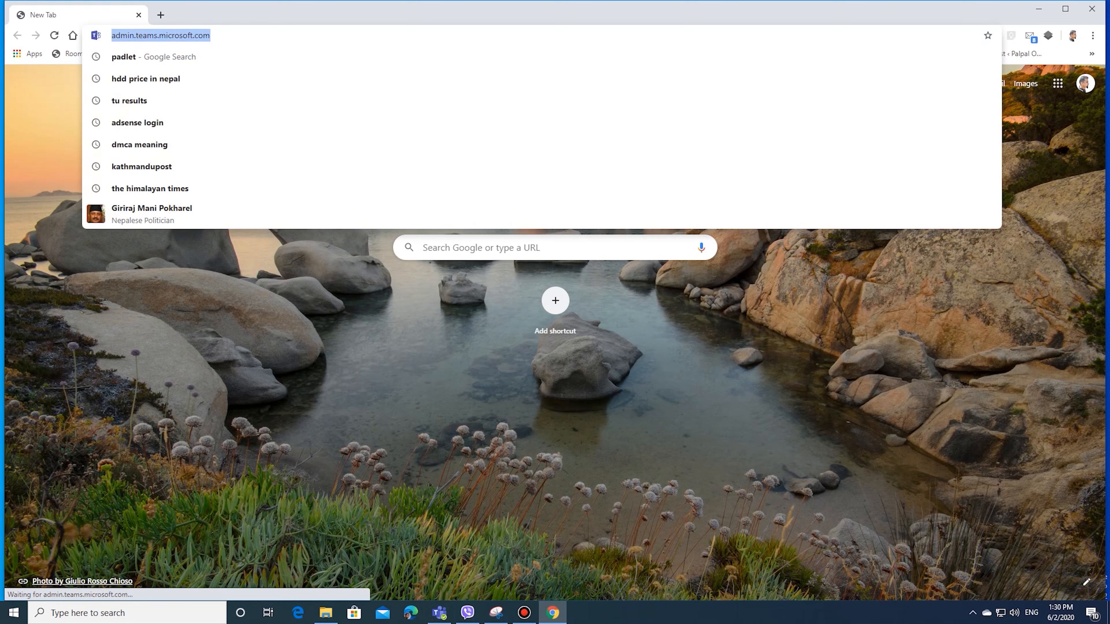
key("Return")
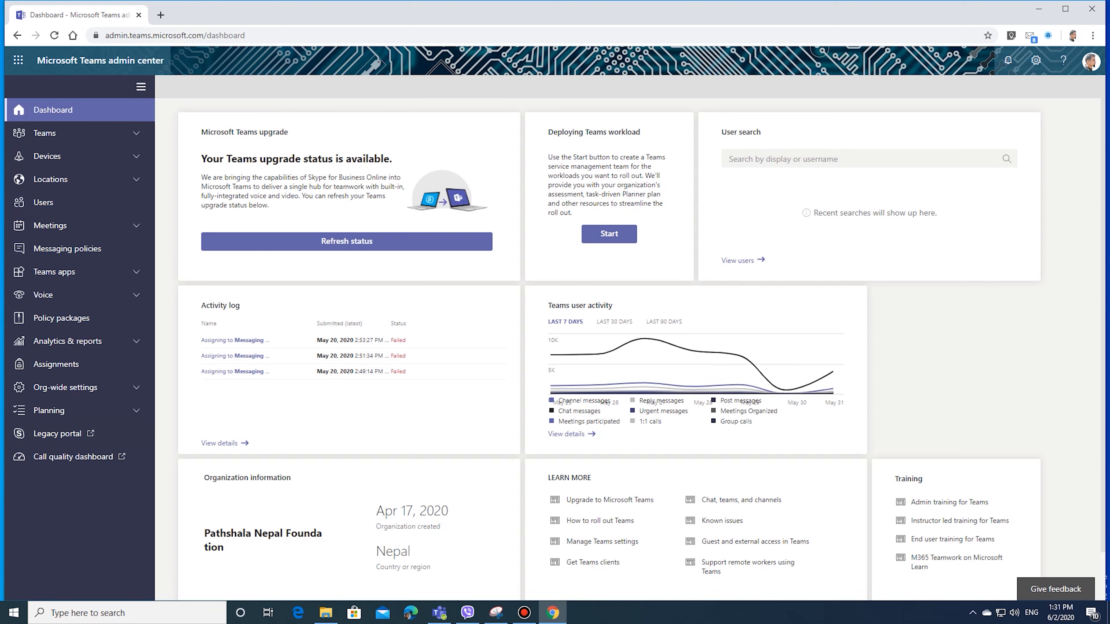
Go to the meeting policies and open the Students policy
left_click(50, 226)
left_click(74, 248)
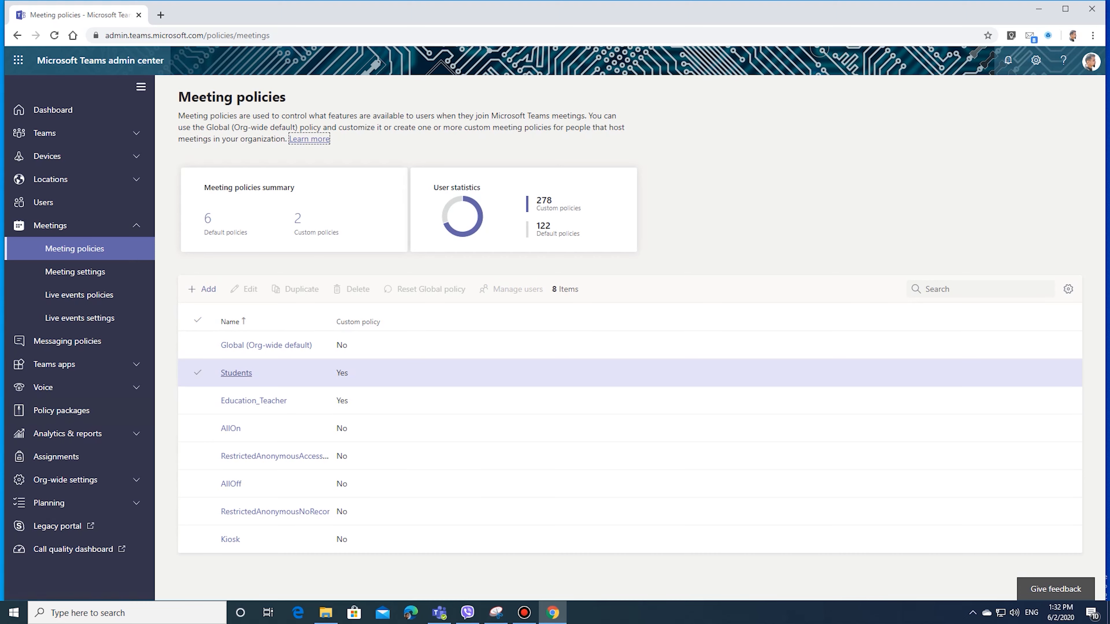
left_click(236, 372)
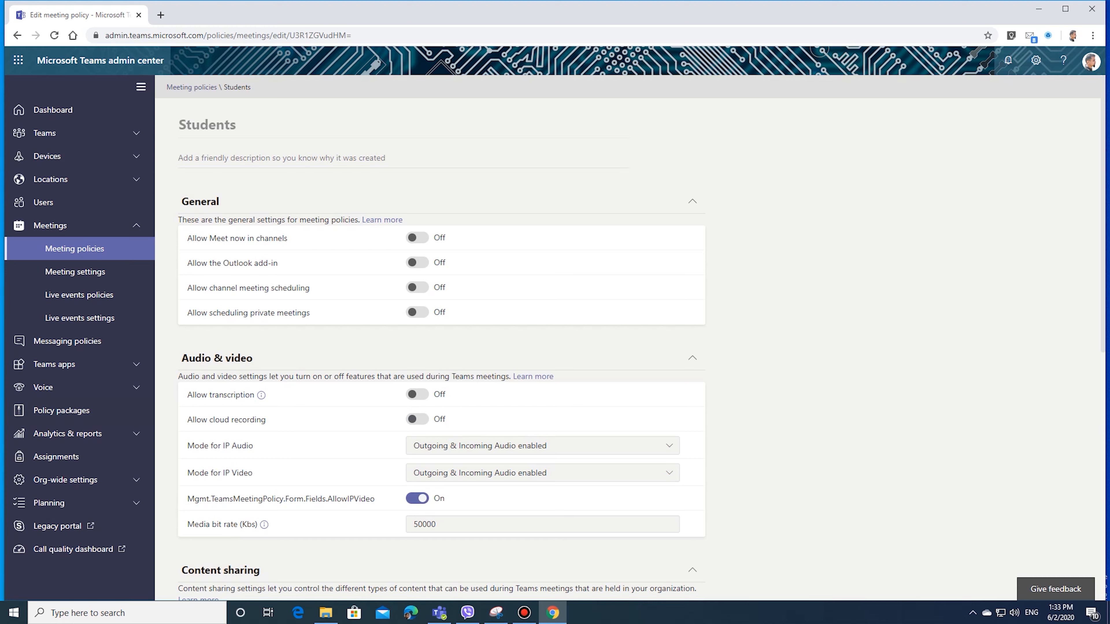
Examine the available modes for IP audio and the other audio and video settings of the Students policy
left_click(542, 446)
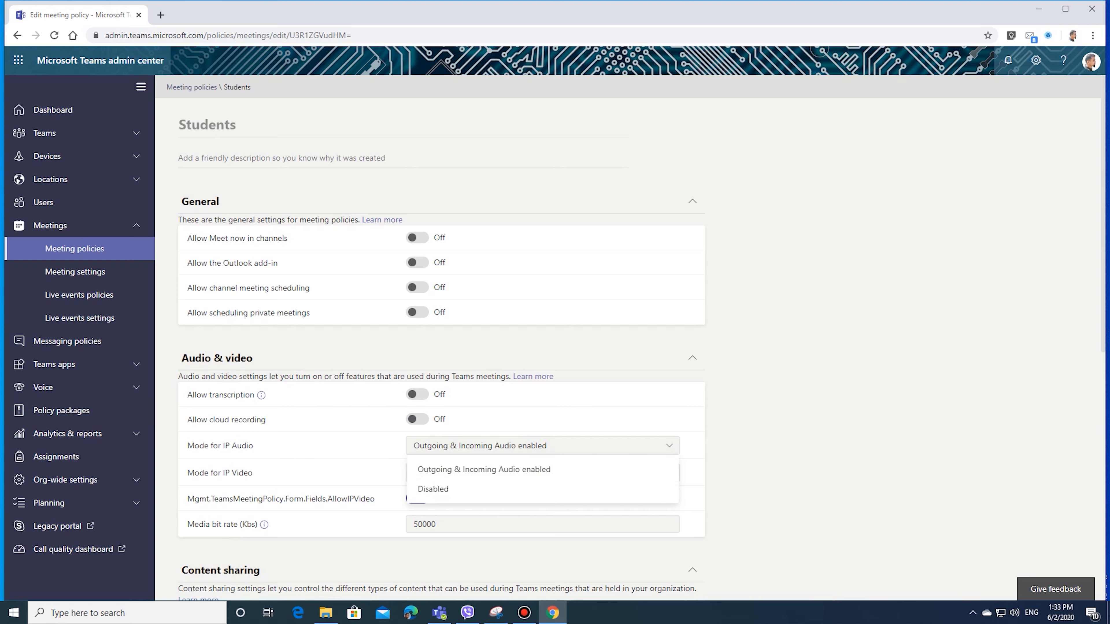
left_click(472, 445)
left_click(542, 446)
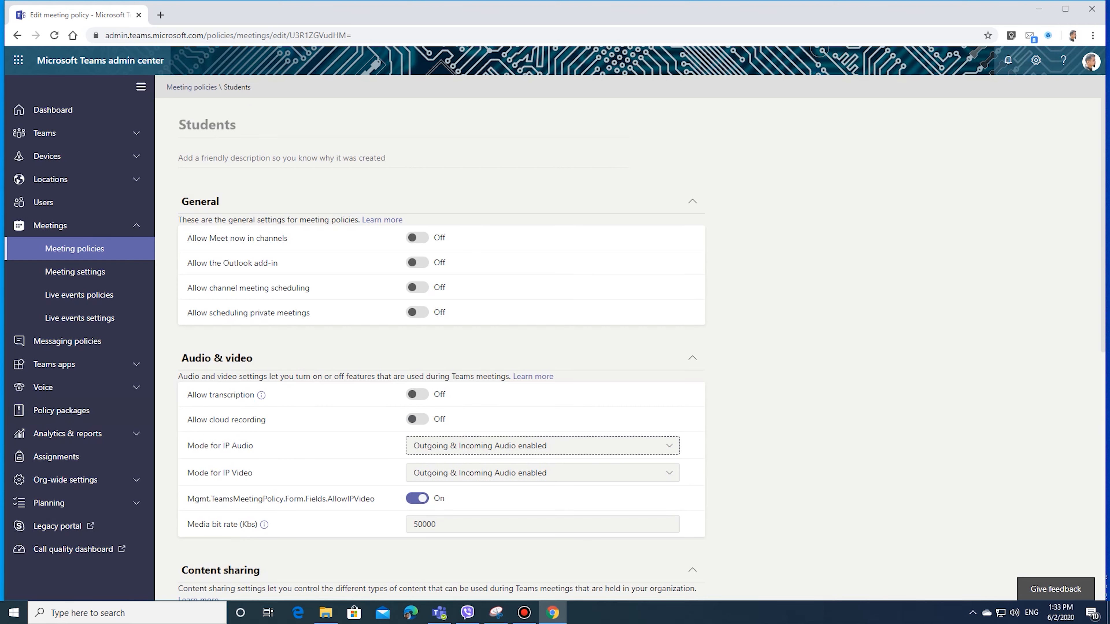
scroll(542, 446, "down", 1)
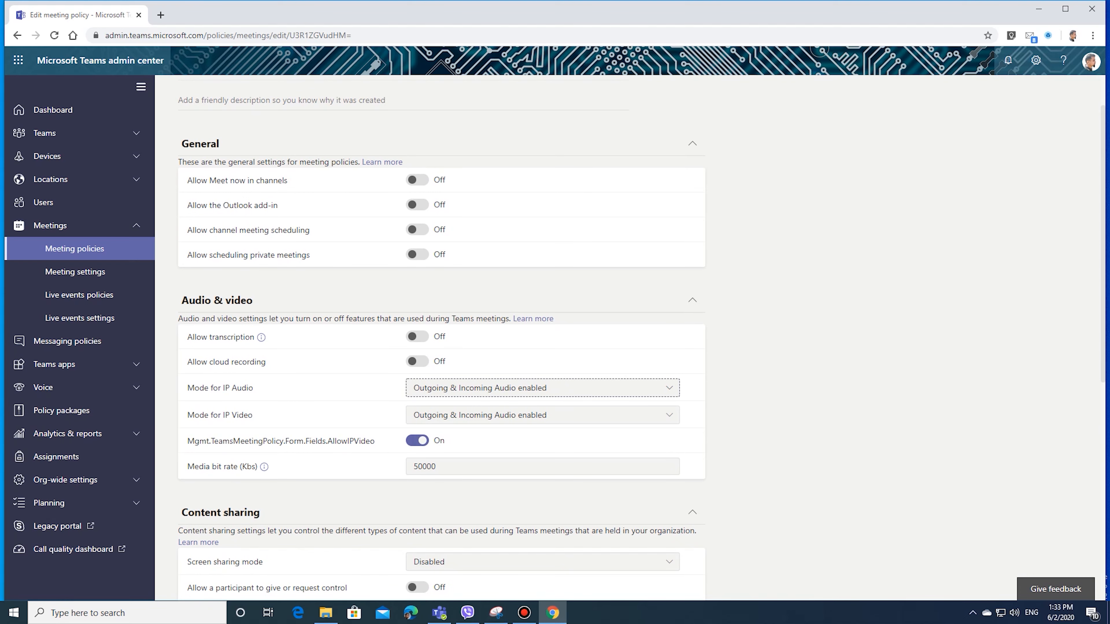
scroll(441, 306, "down", 3)
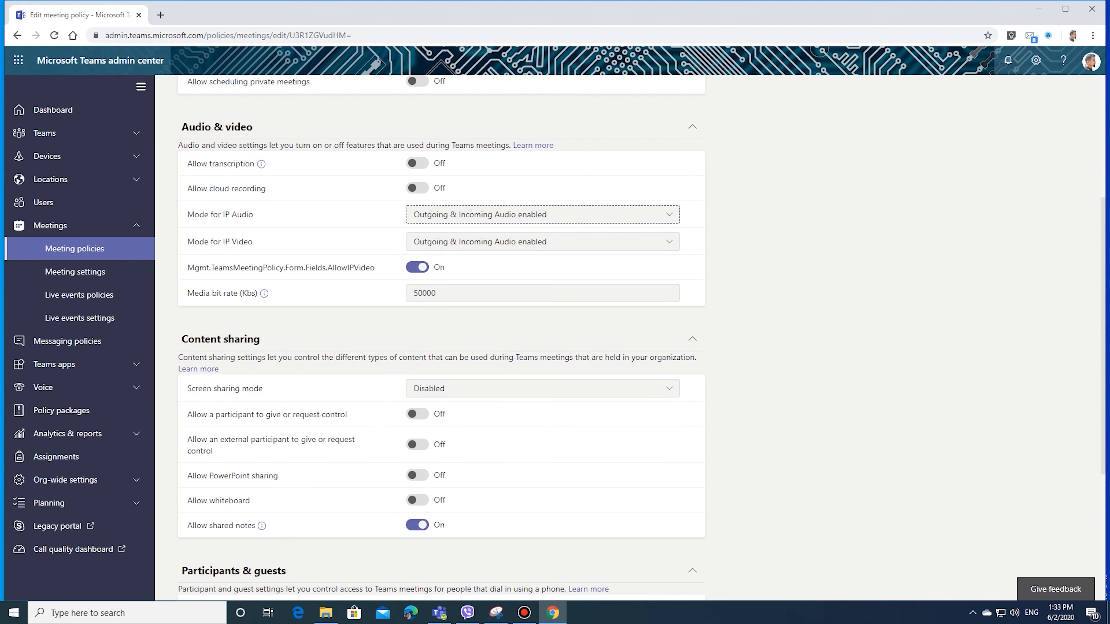
scroll(441, 306, "down", 2)
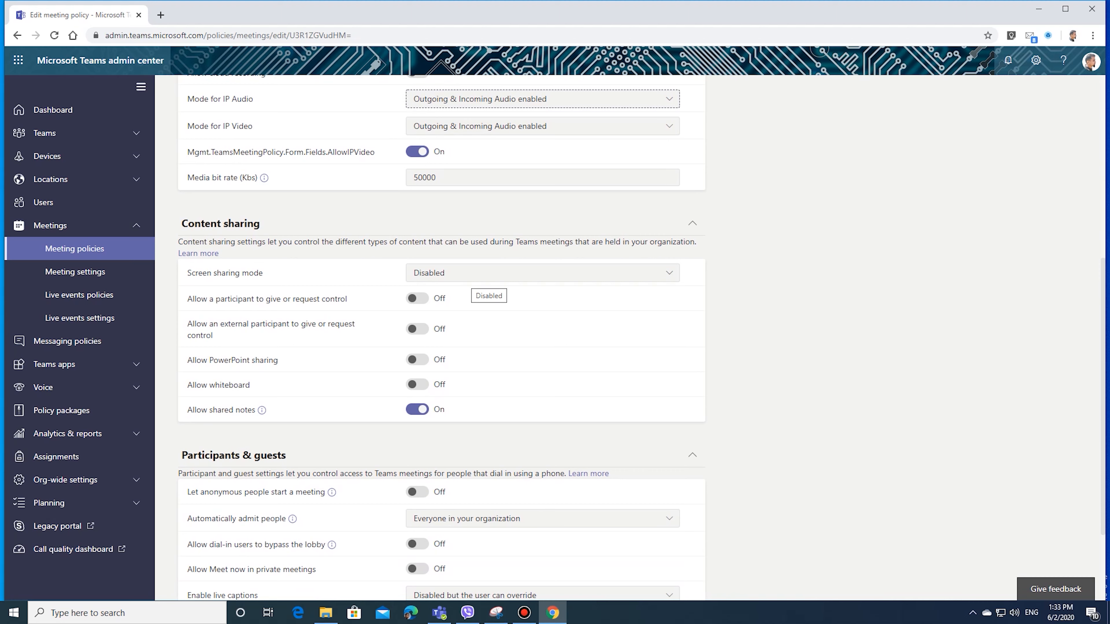
Examine the screen sharing mode options in the Students policy's content sharing settings
left_click(471, 275)
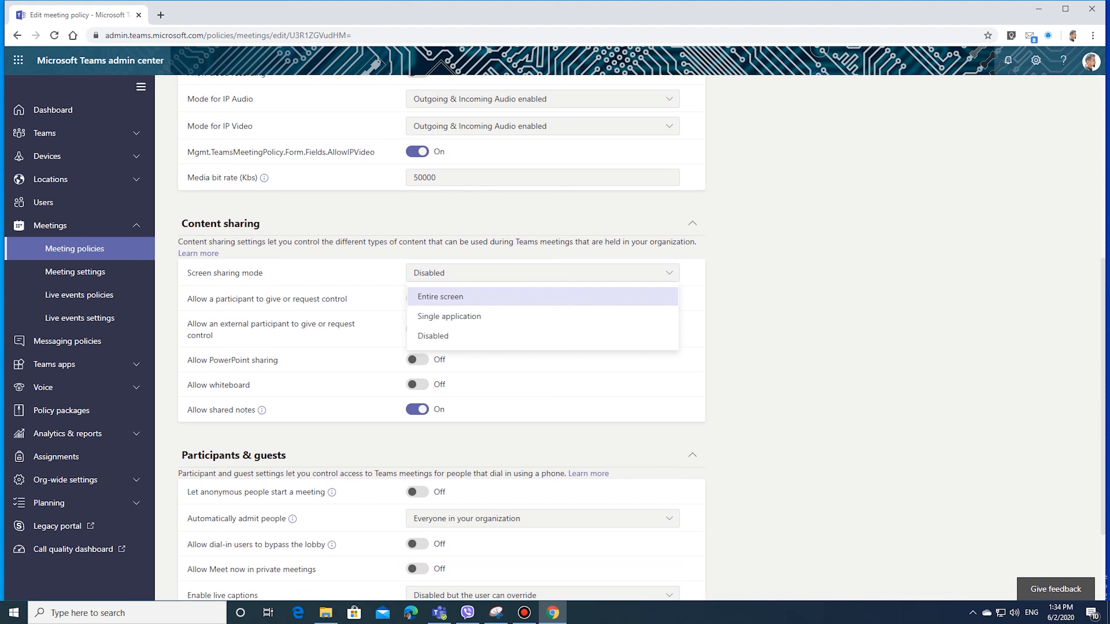
left_click(542, 273)
left_click(543, 272)
left_click(543, 273)
left_click(542, 272)
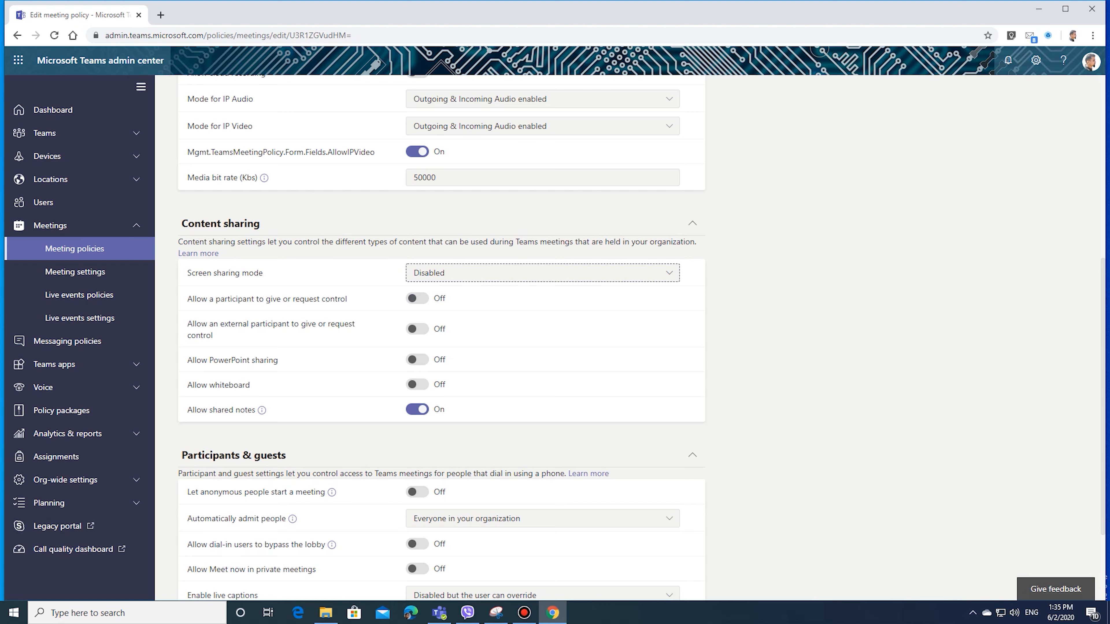
Review the automatic admission and meeting chat options in the Students policy's participant and guest settings
scroll(441, 337, "down", 3)
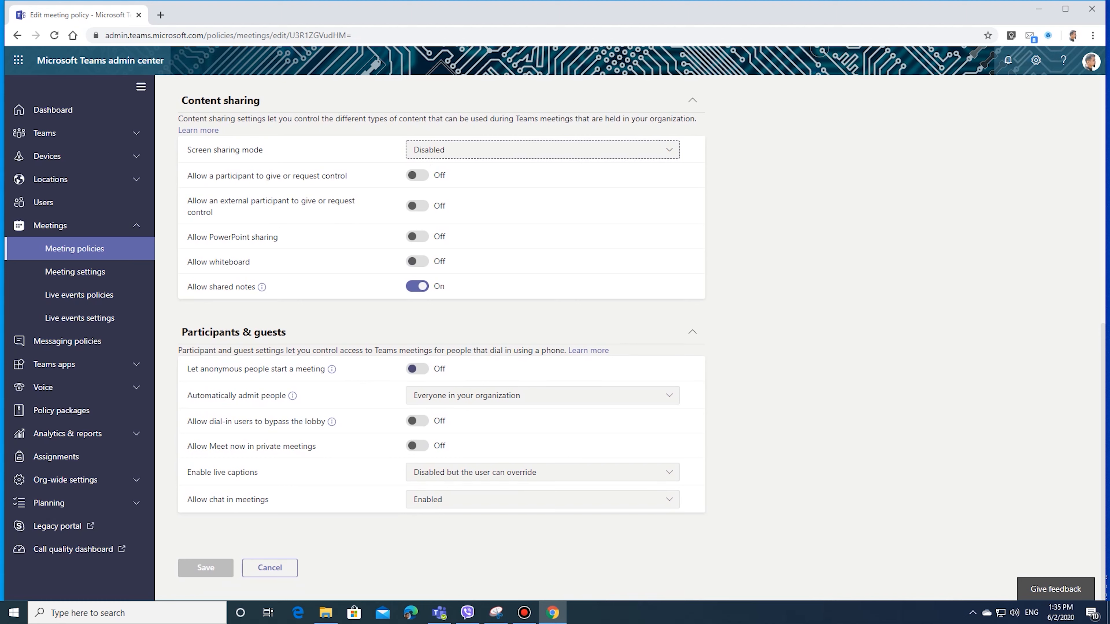
left_click(543, 395)
left_click(542, 395)
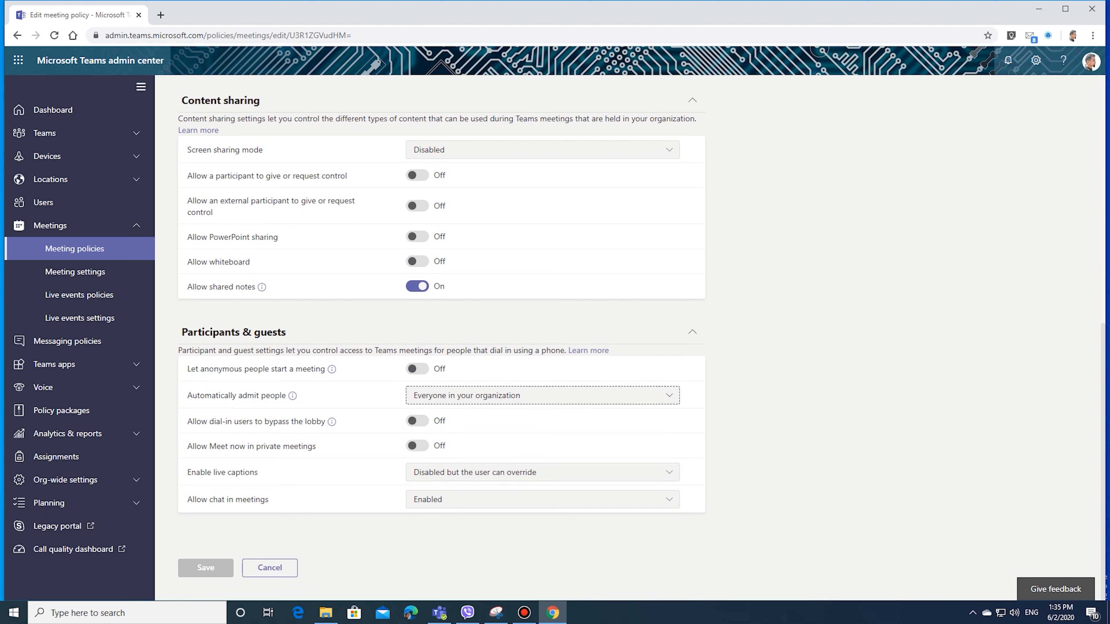
left_click(542, 396)
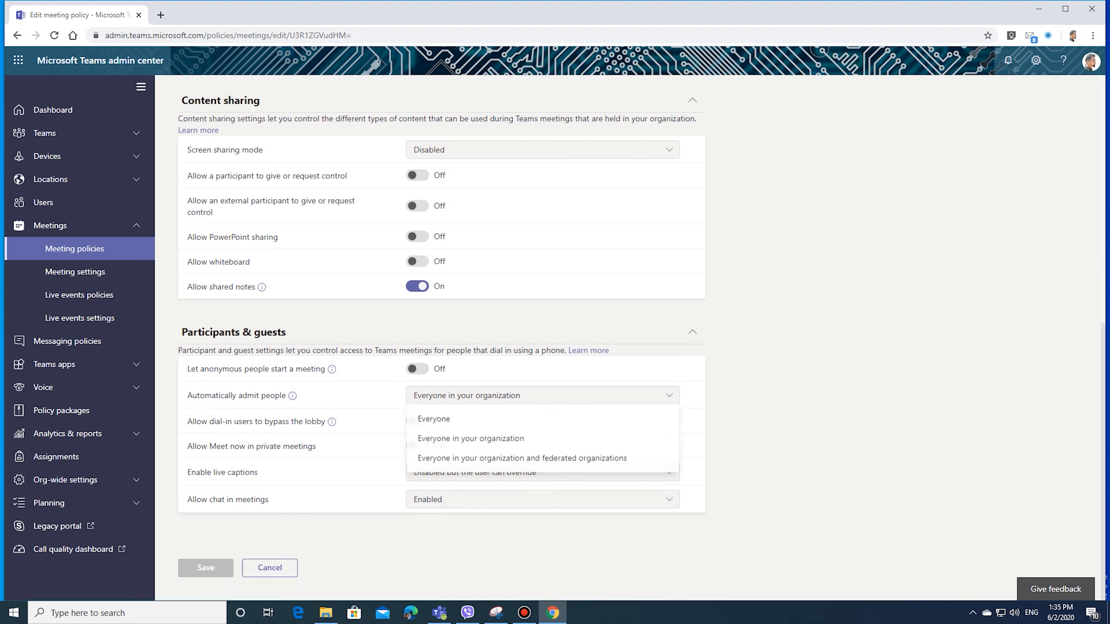
left_click(542, 439)
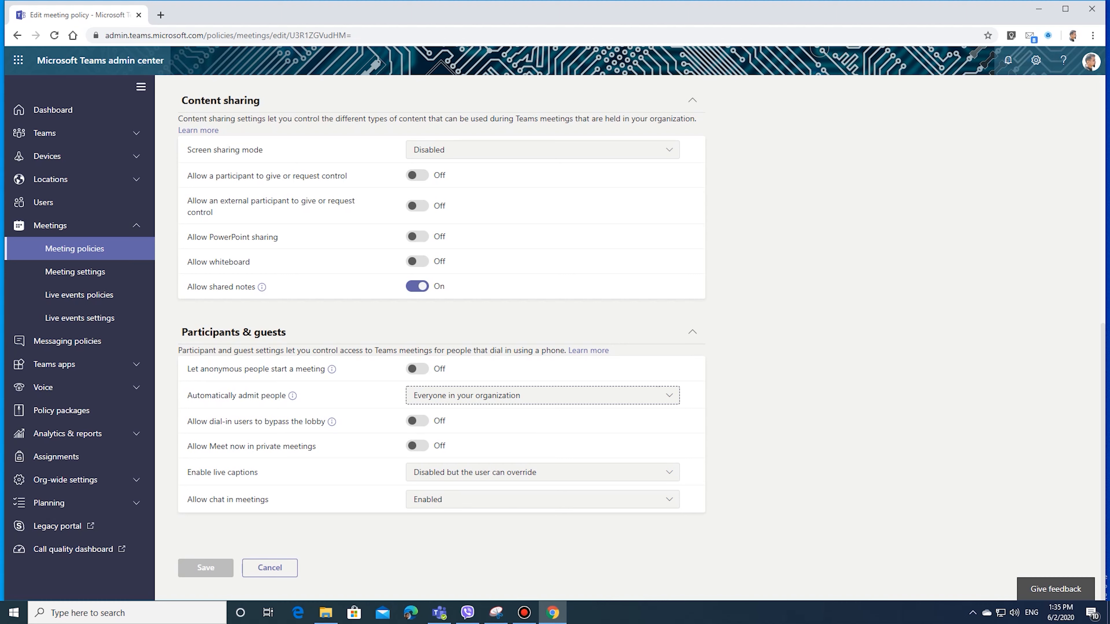
left_click(437, 500)
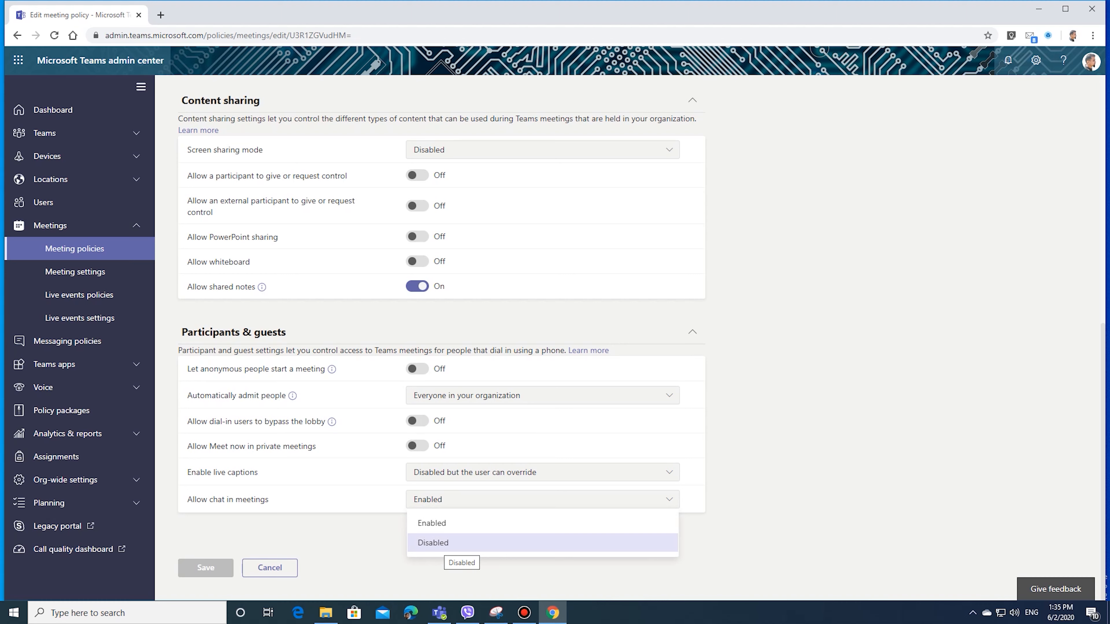
left_click(543, 524)
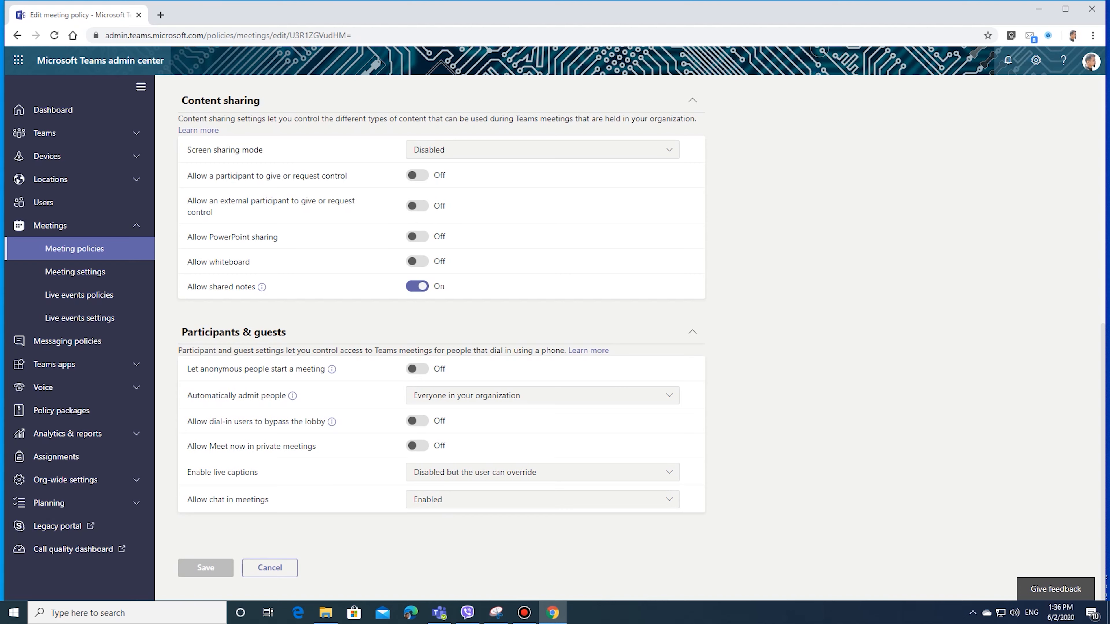
scroll(629, 337, "up", 10)
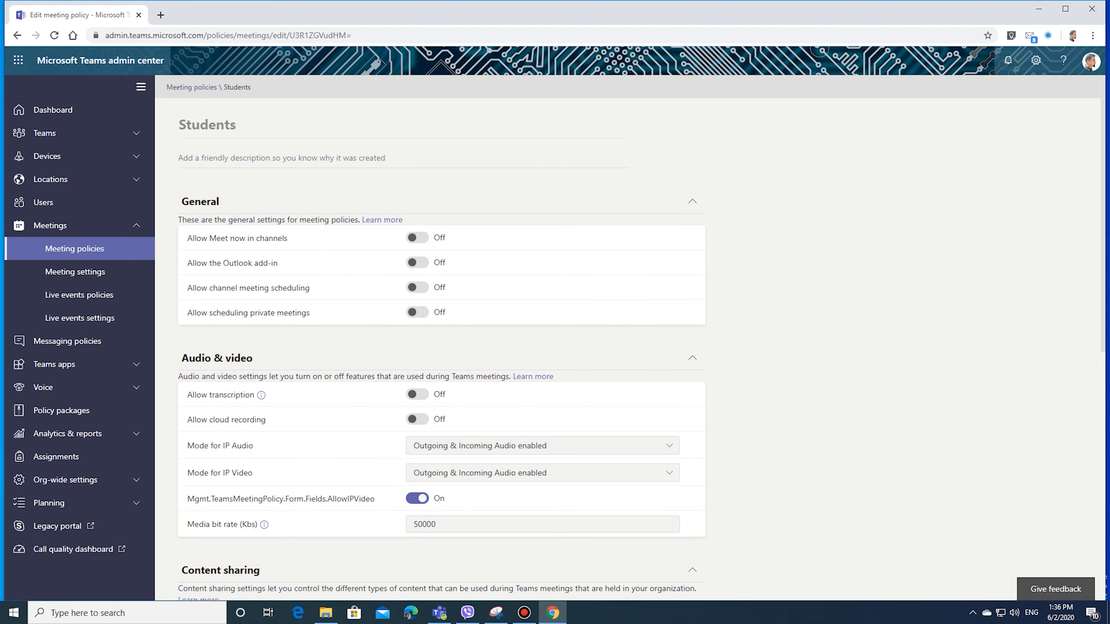
Start a new meeting policy named Teachers and turn off Allow Meet now in channels
left_click(74, 248)
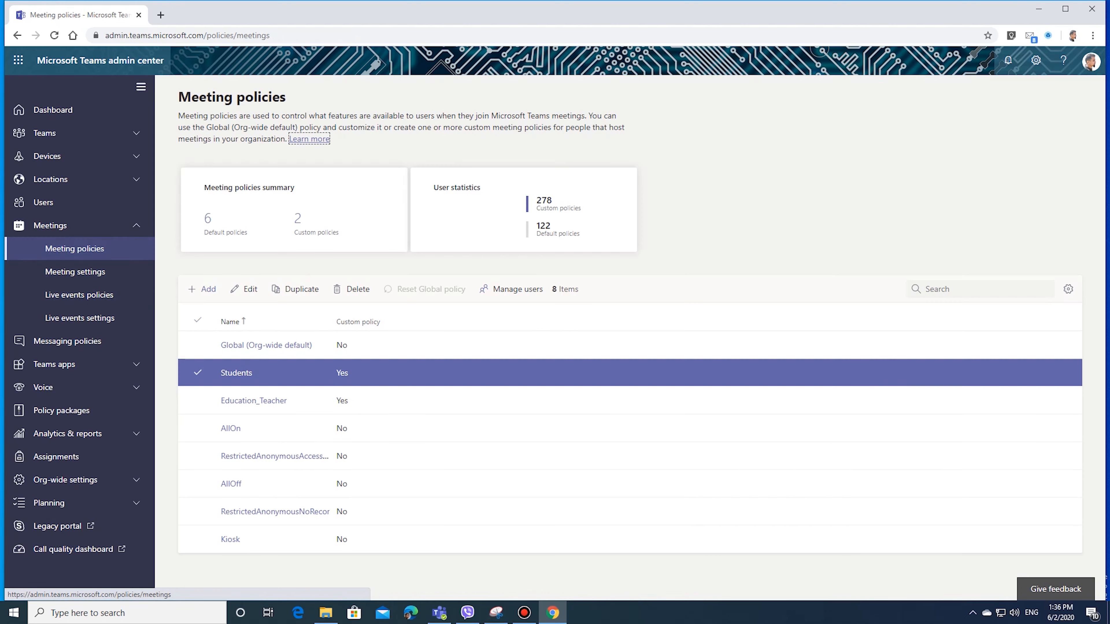
left_click(201, 289)
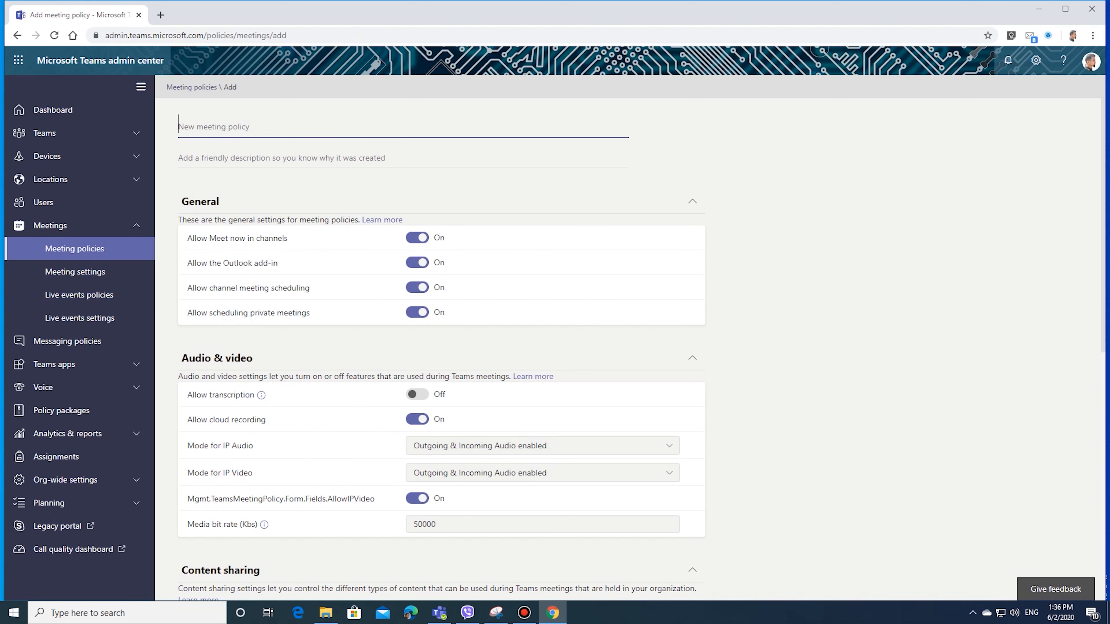
type("Teachers")
left_click(417, 238)
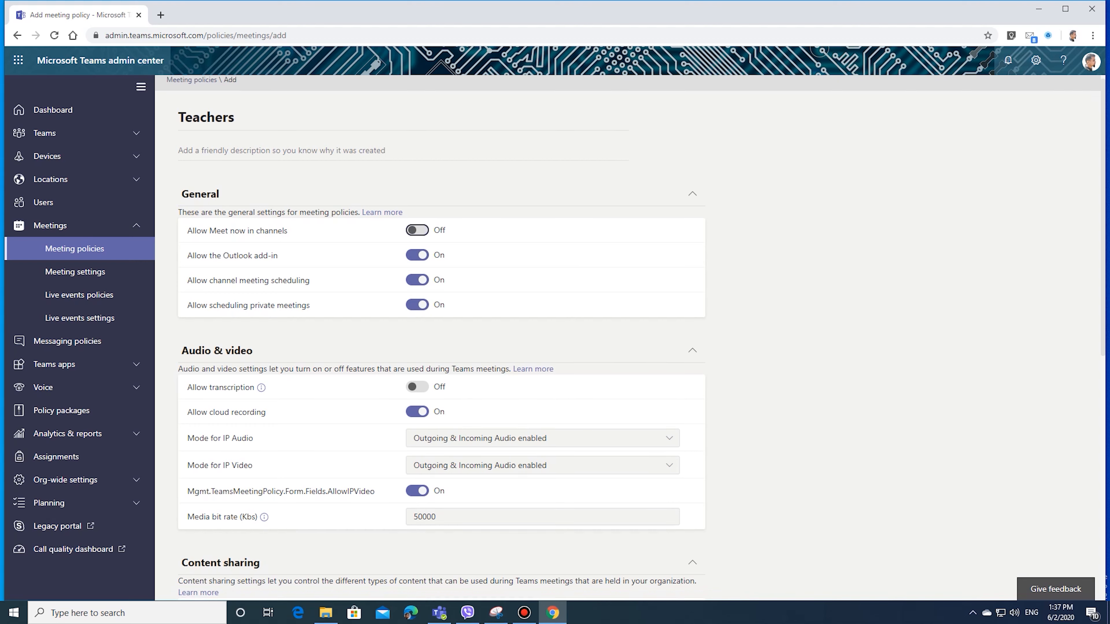
Turn off lobby bypass for dial-in users and Meet now in private meetings, choose "Disabled but the user can override" for live captions, and save the policy
scroll(628, 340, "down", 4)
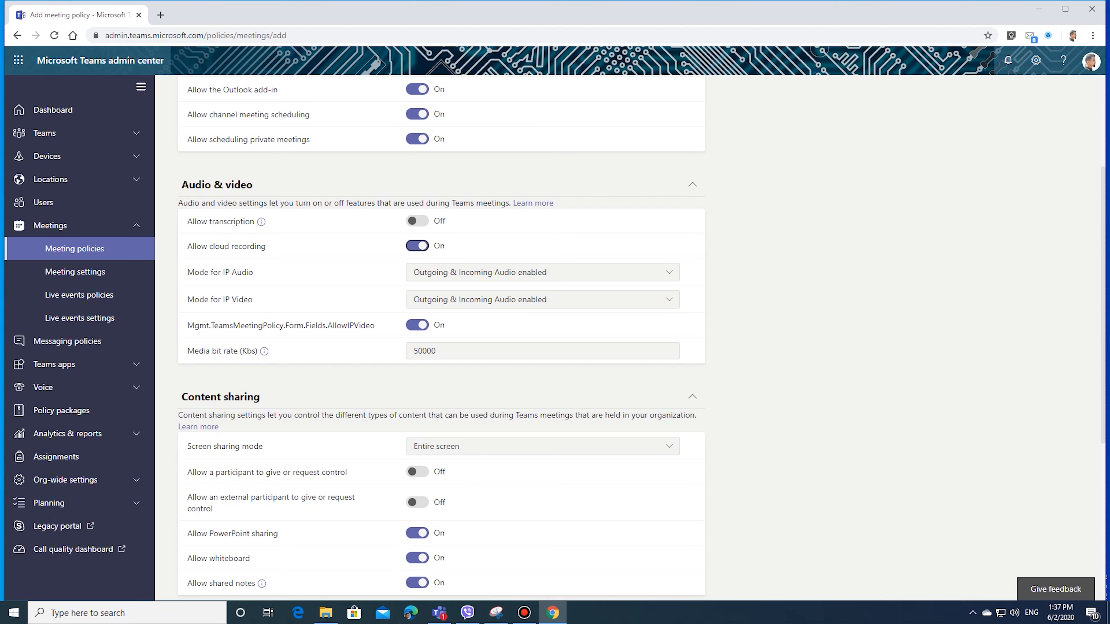
scroll(442, 337, "down", 4)
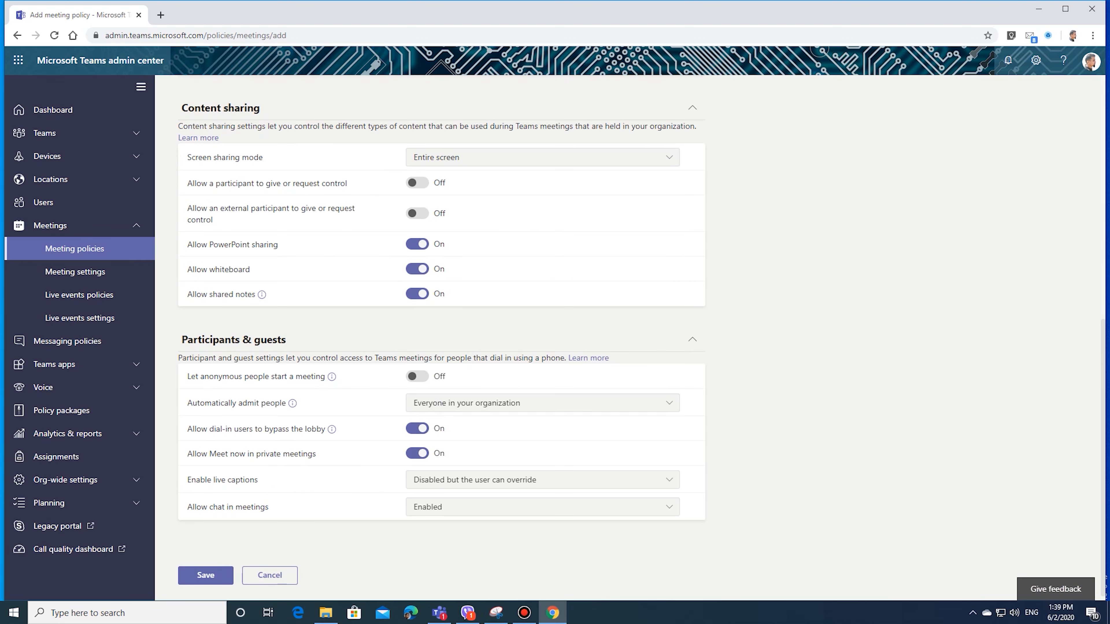
scroll(441, 338, "down", 1)
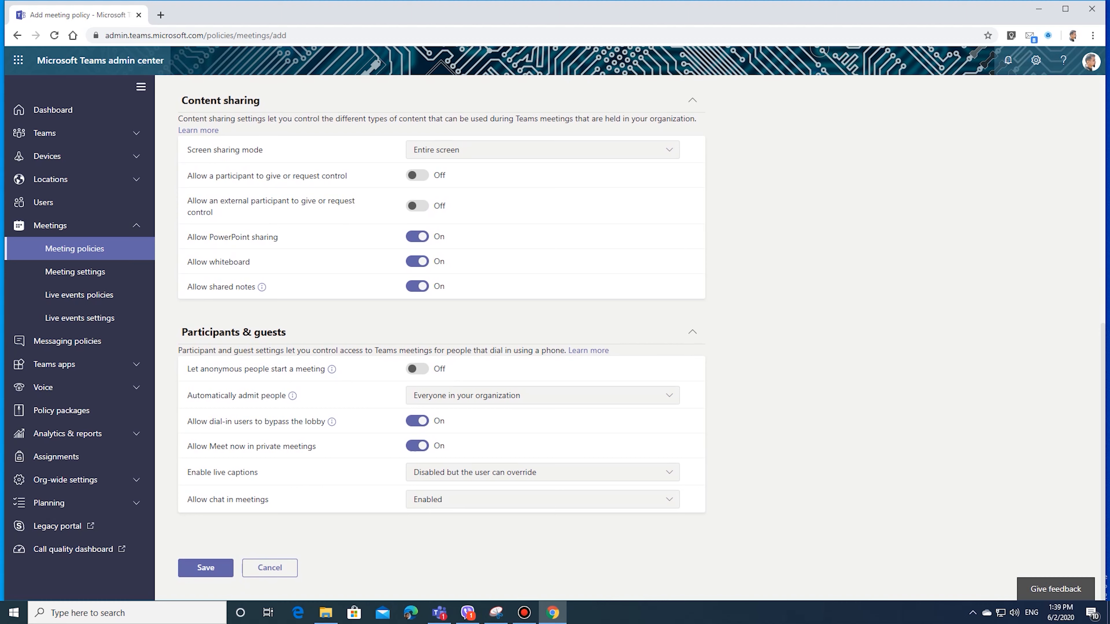
left_click(418, 421)
left_click(417, 446)
left_click(463, 473)
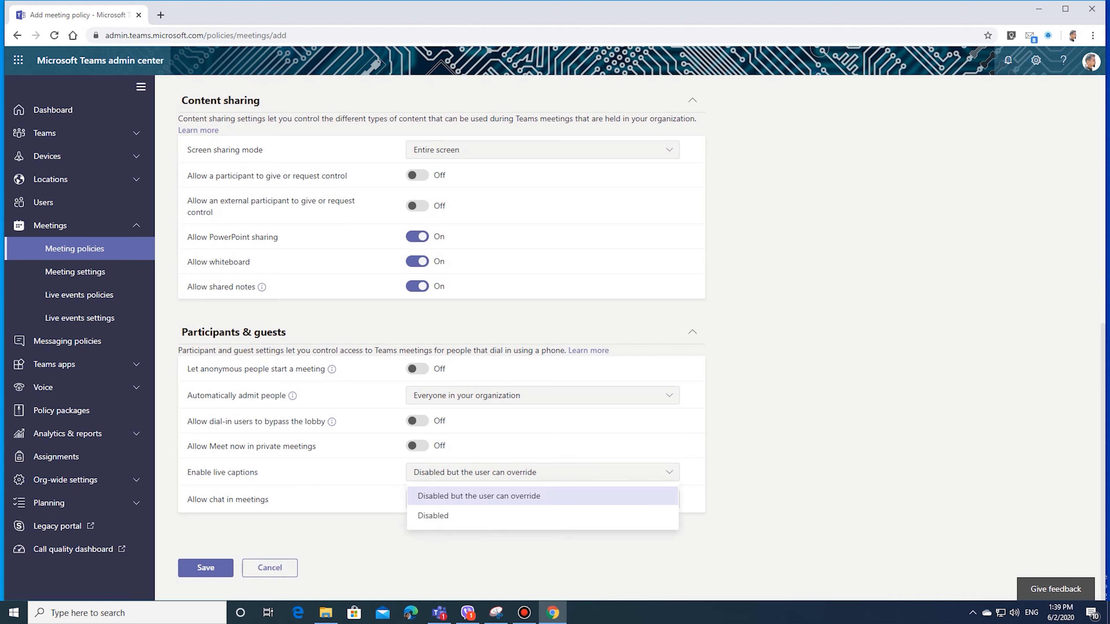
left_click(524, 496)
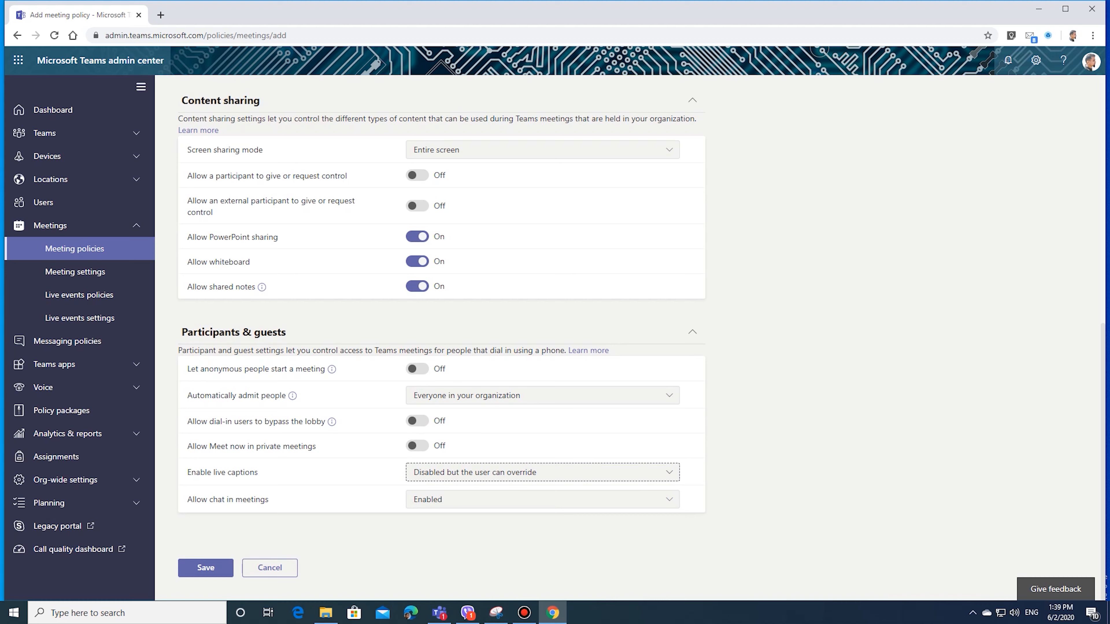
left_click(205, 567)
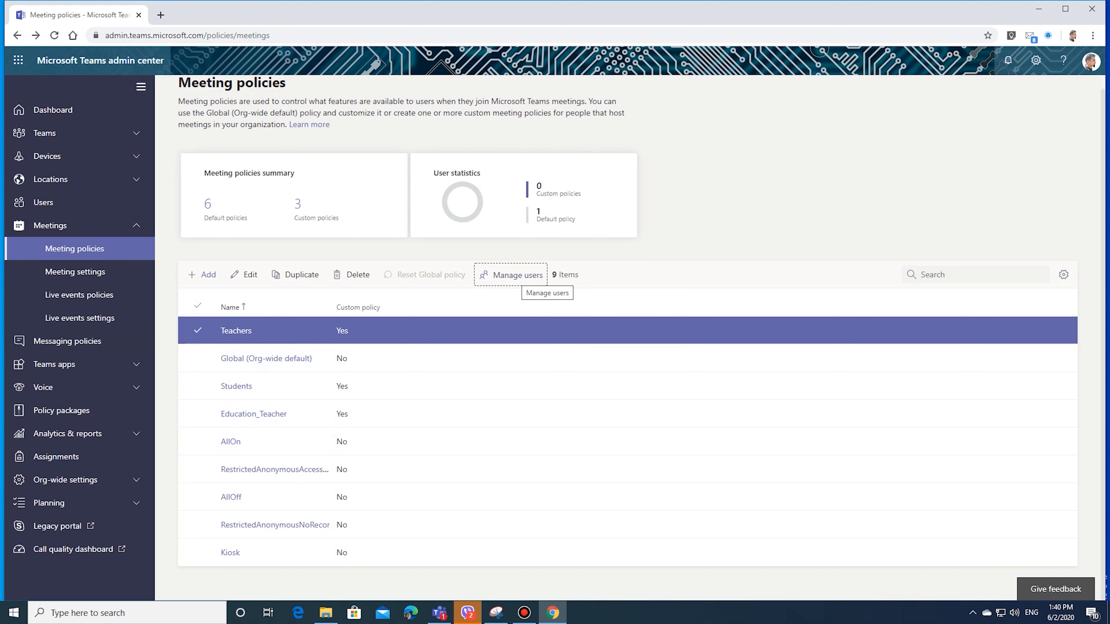
Open user management for the Teachers policy, search for a teacher by first name and select the matching user
left_click(520, 275)
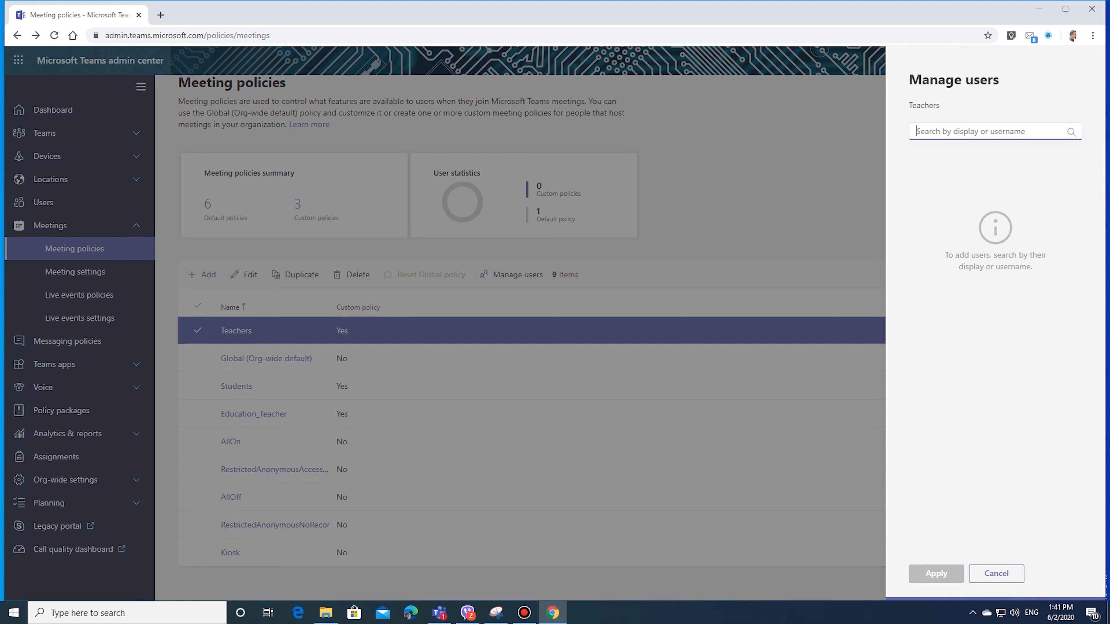
type("Andira")
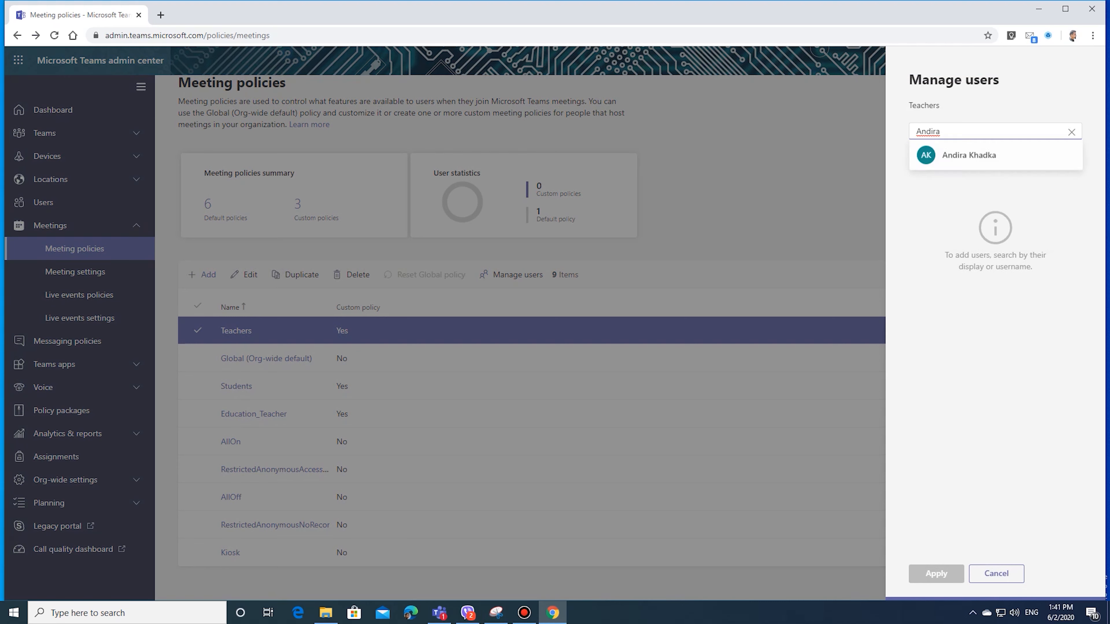
left_click(1052, 154)
Replace the user search with another teacher's first name, add both matching users, and apply the assignments to the Teachers policy
left_click(940, 131)
type("Roshan")
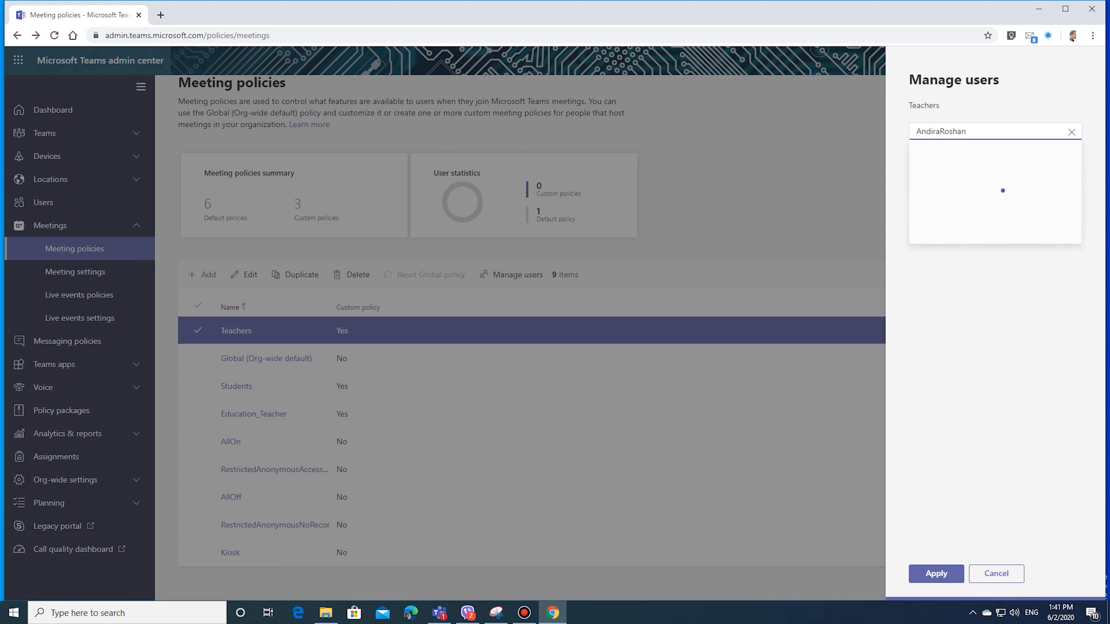
key("ctrl+a")
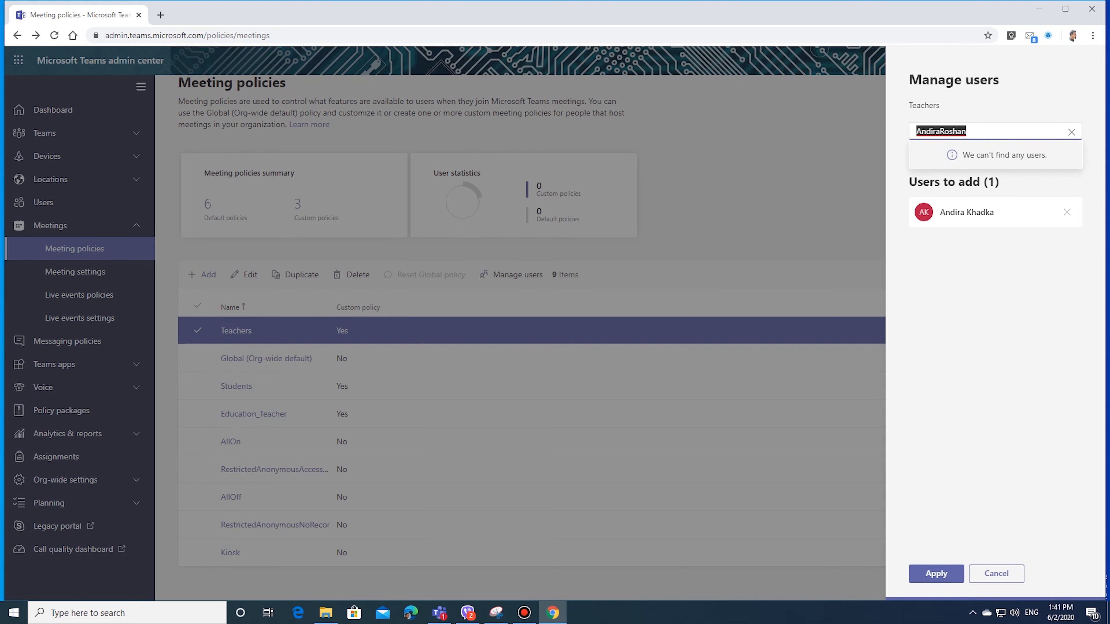
key("BackSpace")
type("Bimala")
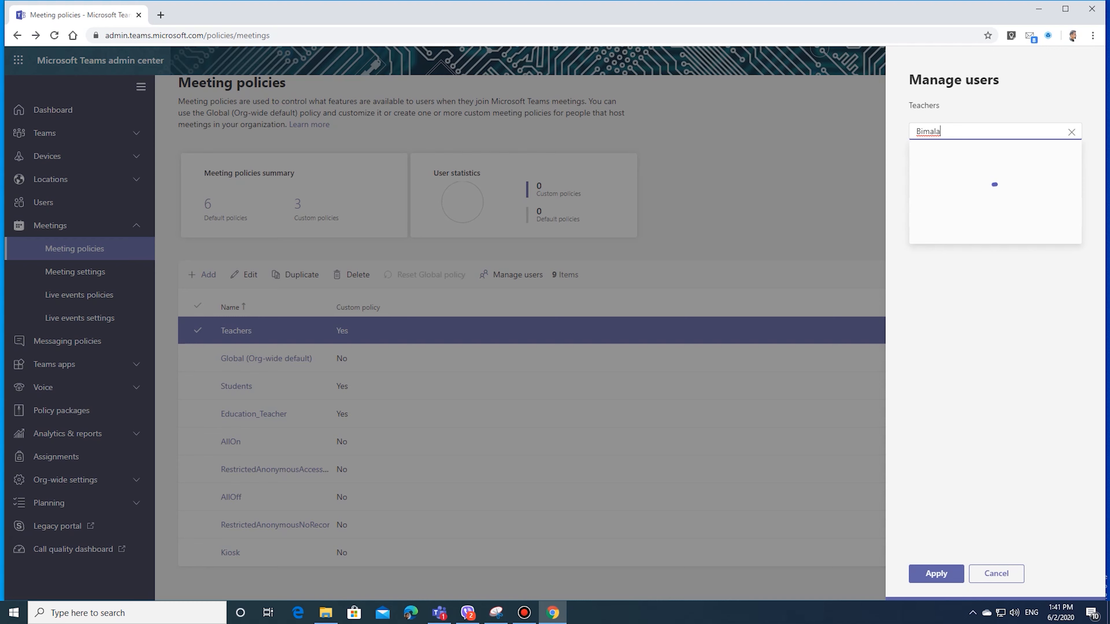
left_click(1050, 156)
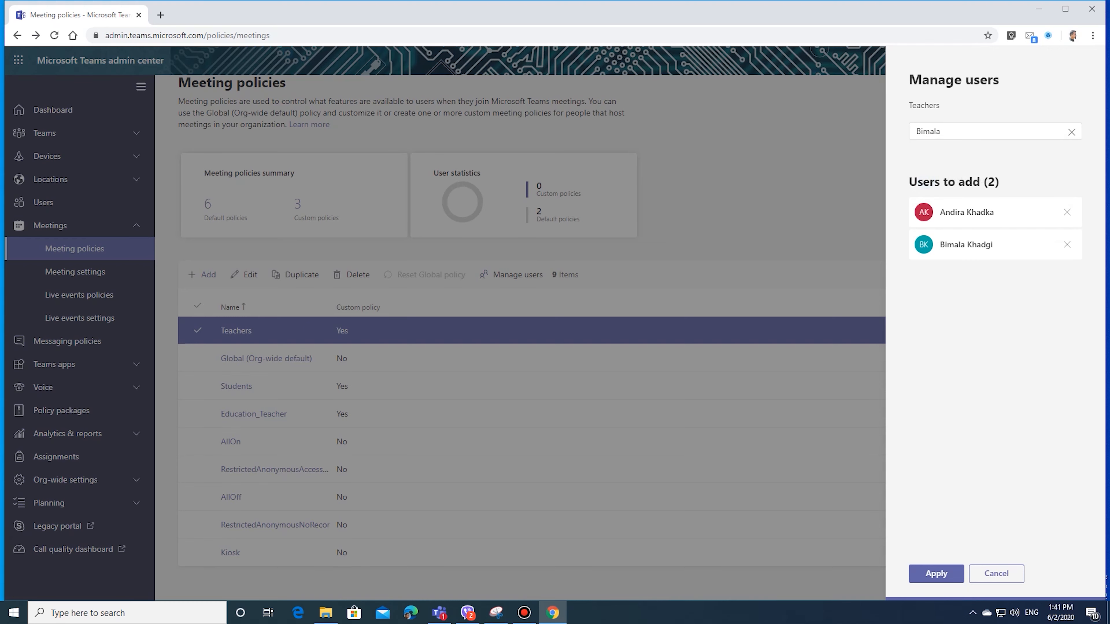
left_click(1053, 183)
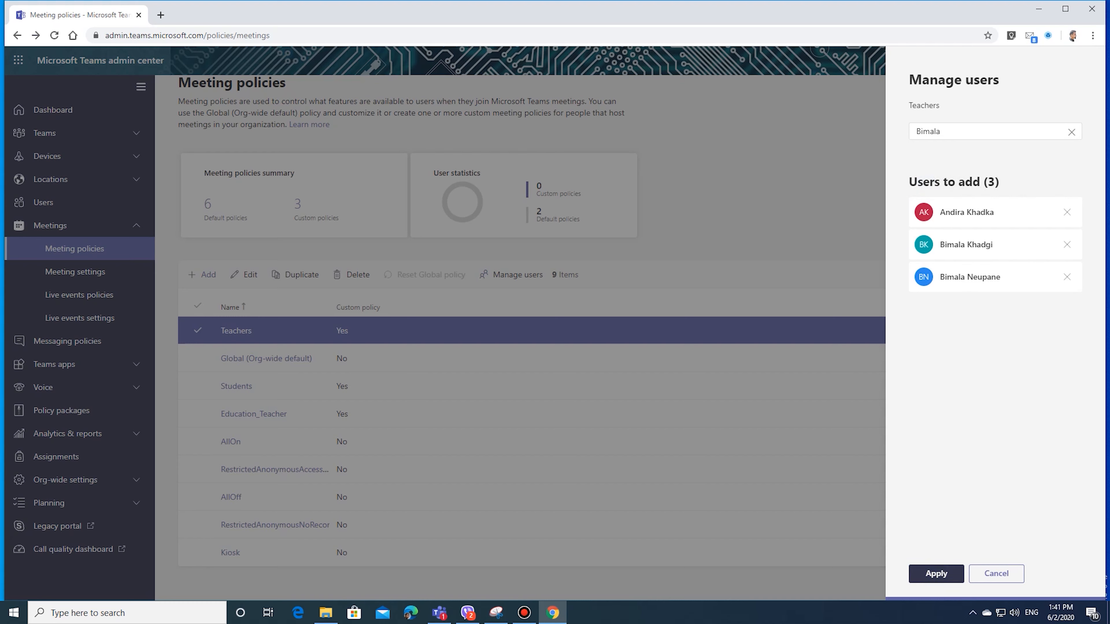
left_click(936, 573)
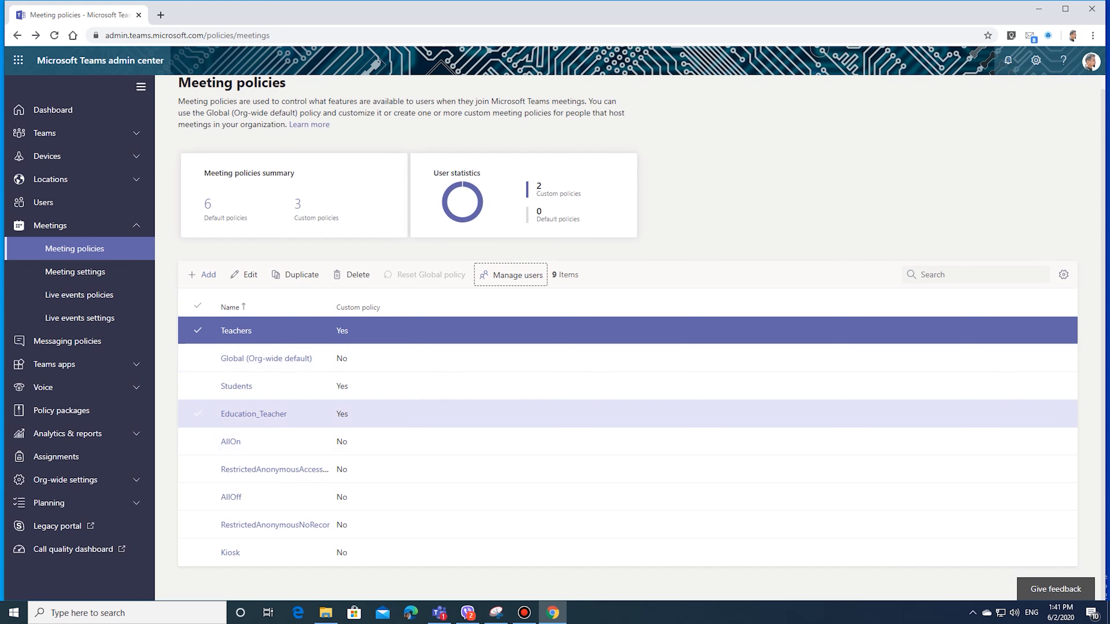
Open user management for the Students meeting policy and search for users with 005
left_click(198, 387)
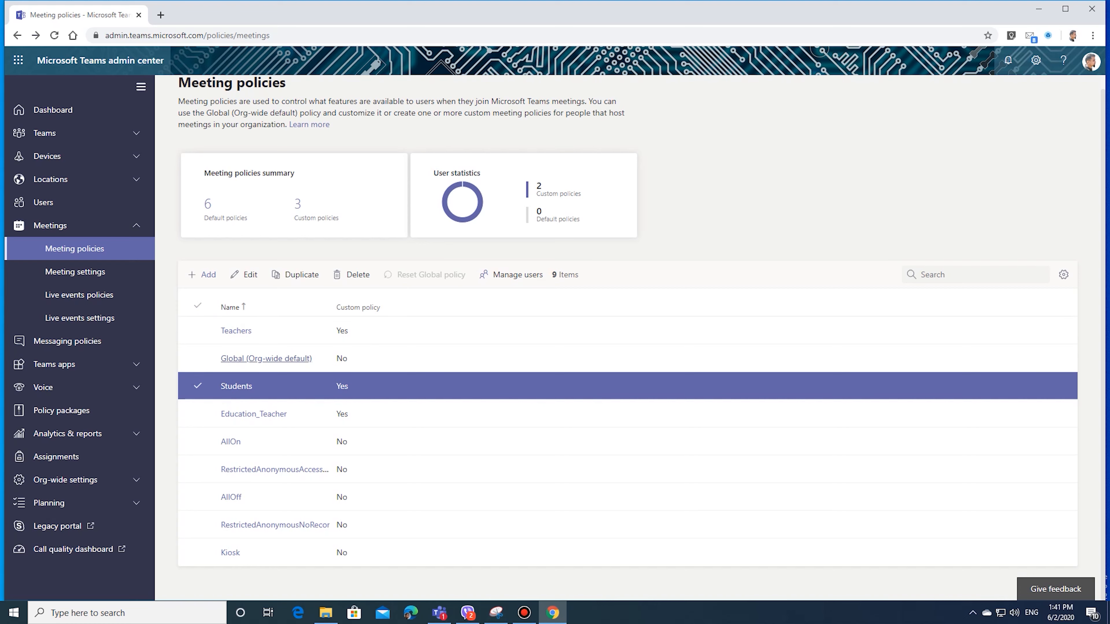
left_click(512, 275)
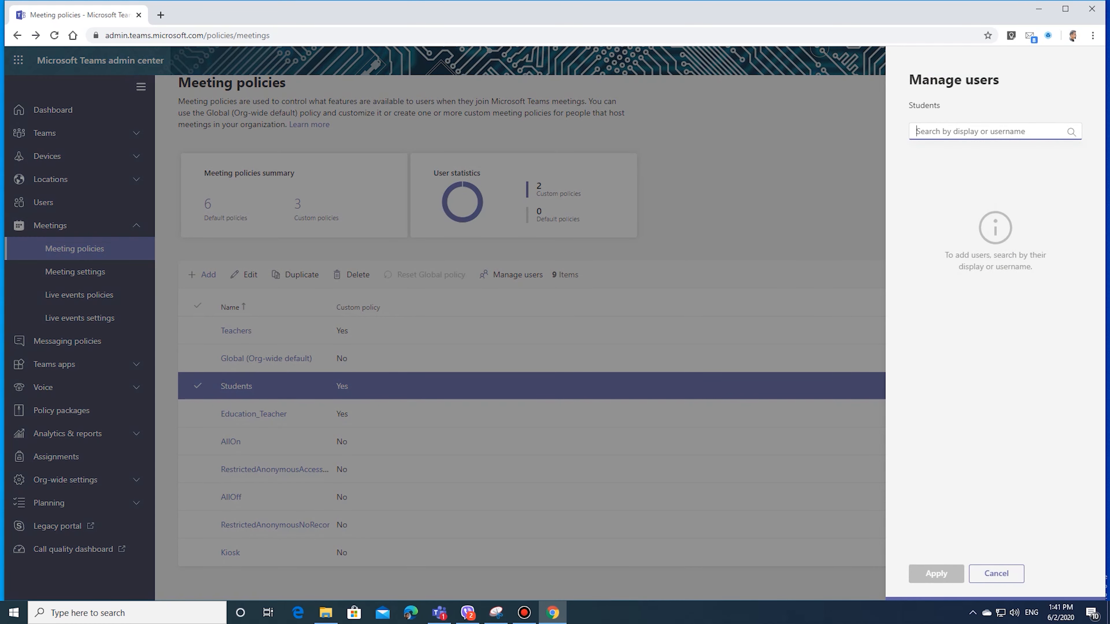
type("005")
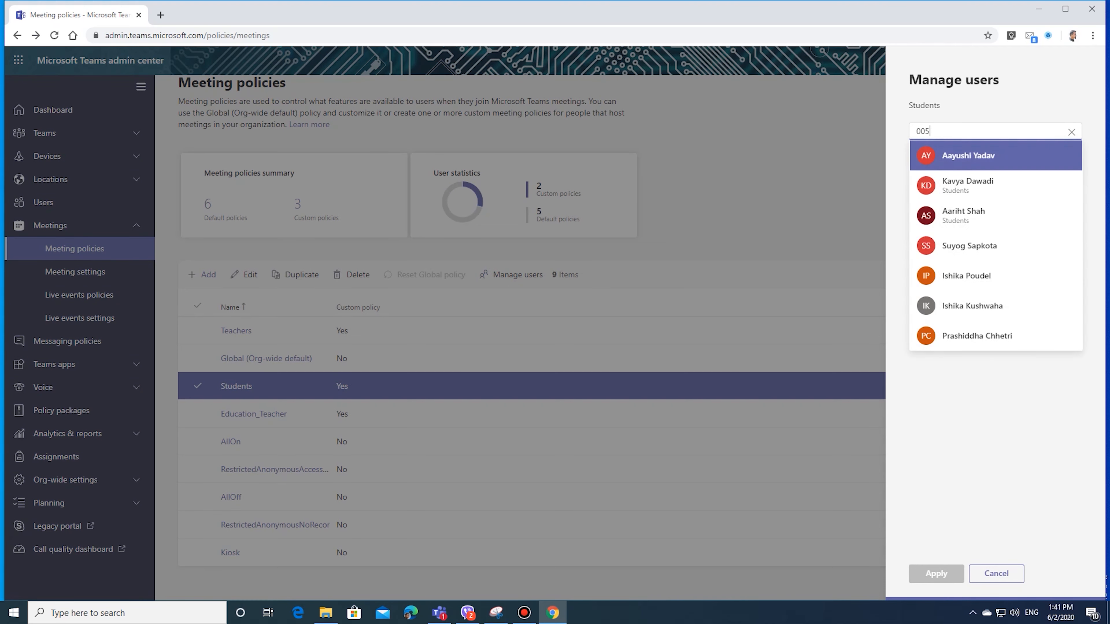
Add all seven users matching 005 to the Students policy and apply the assignments
left_click(1054, 156)
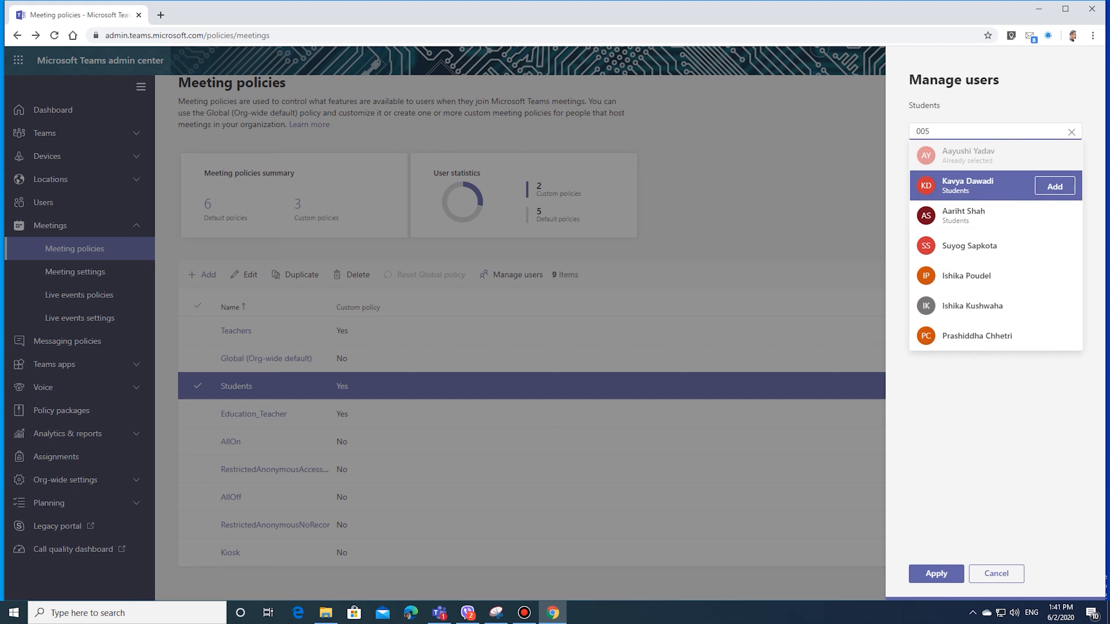
left_click(1054, 185)
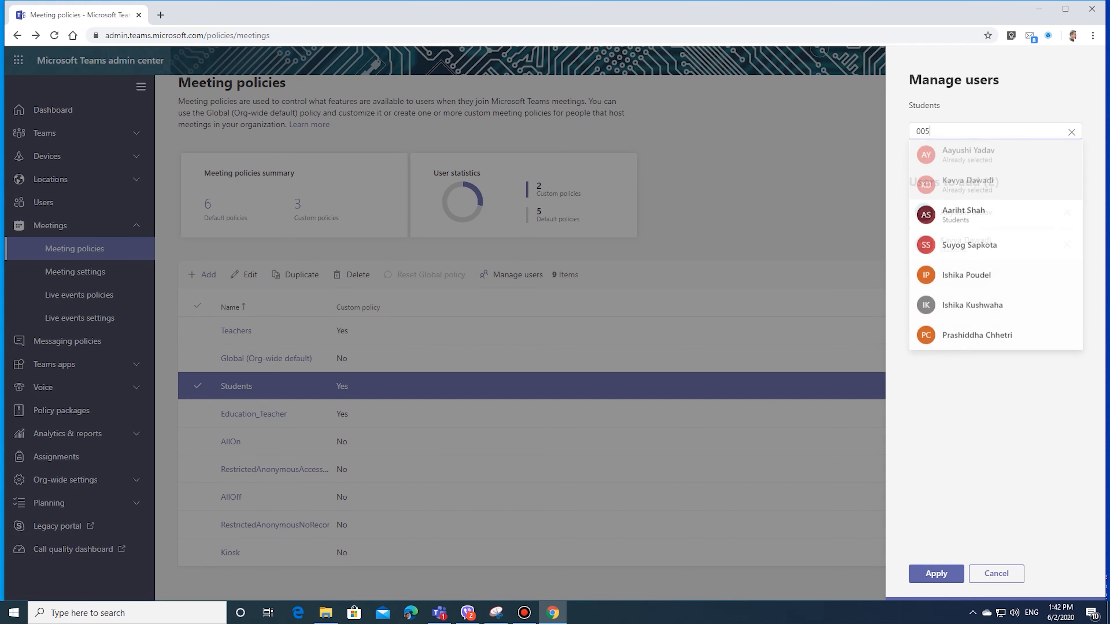
left_click(1054, 215)
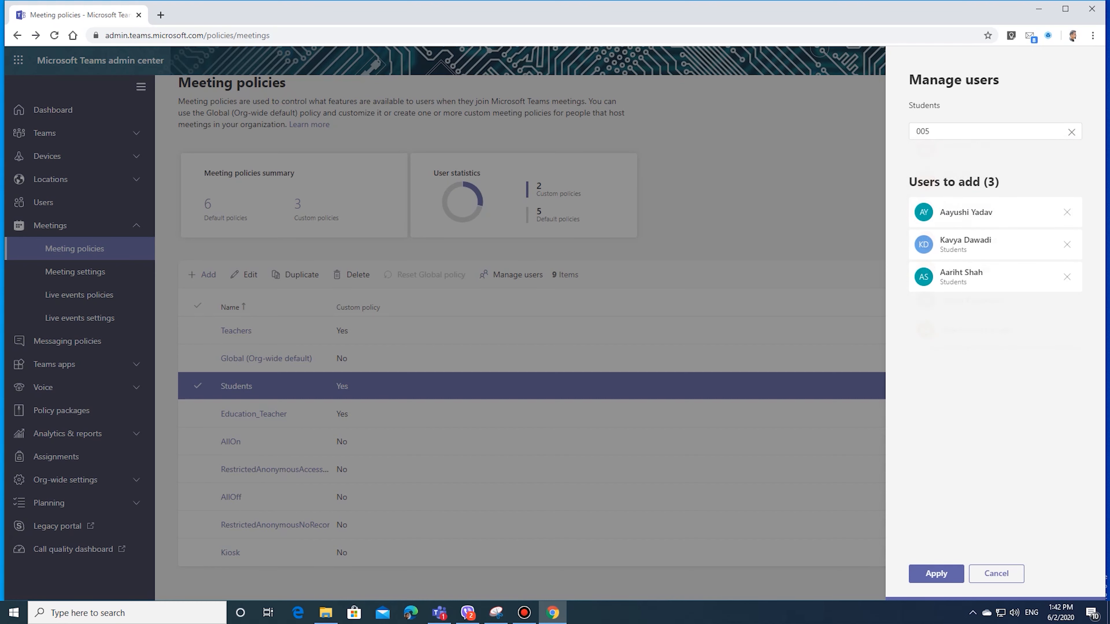
left_click(985, 245)
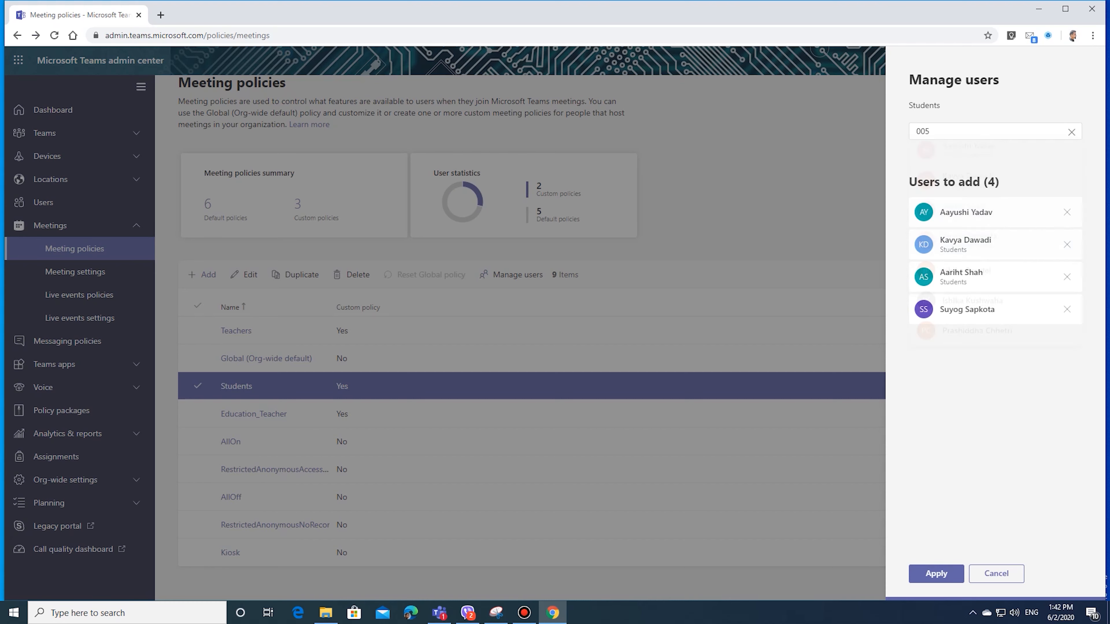
left_click(1054, 275)
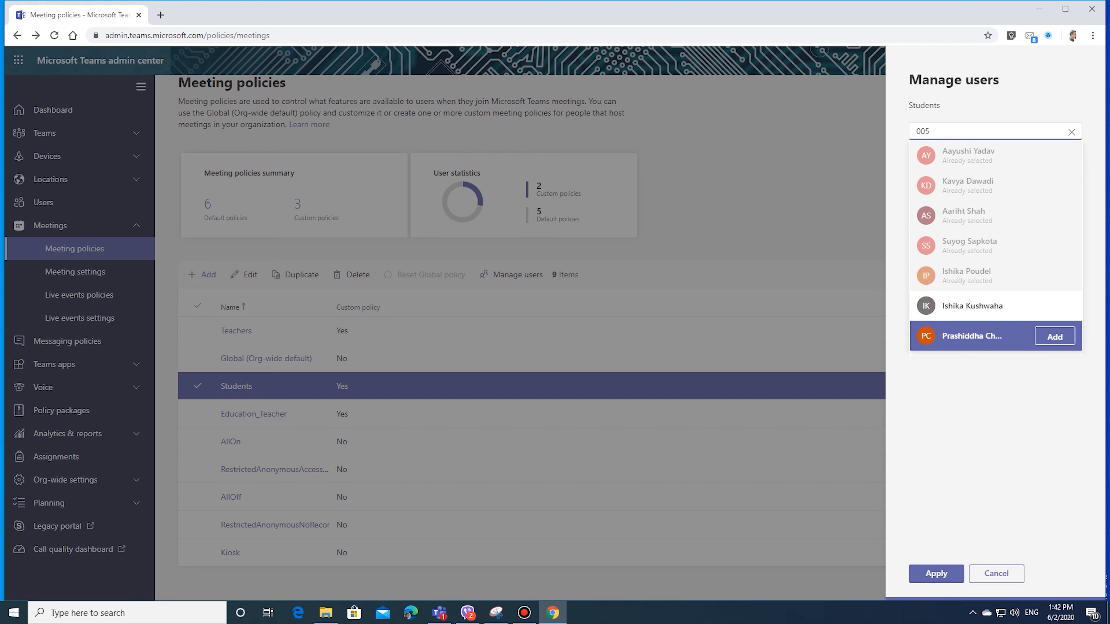
left_click(1054, 305)
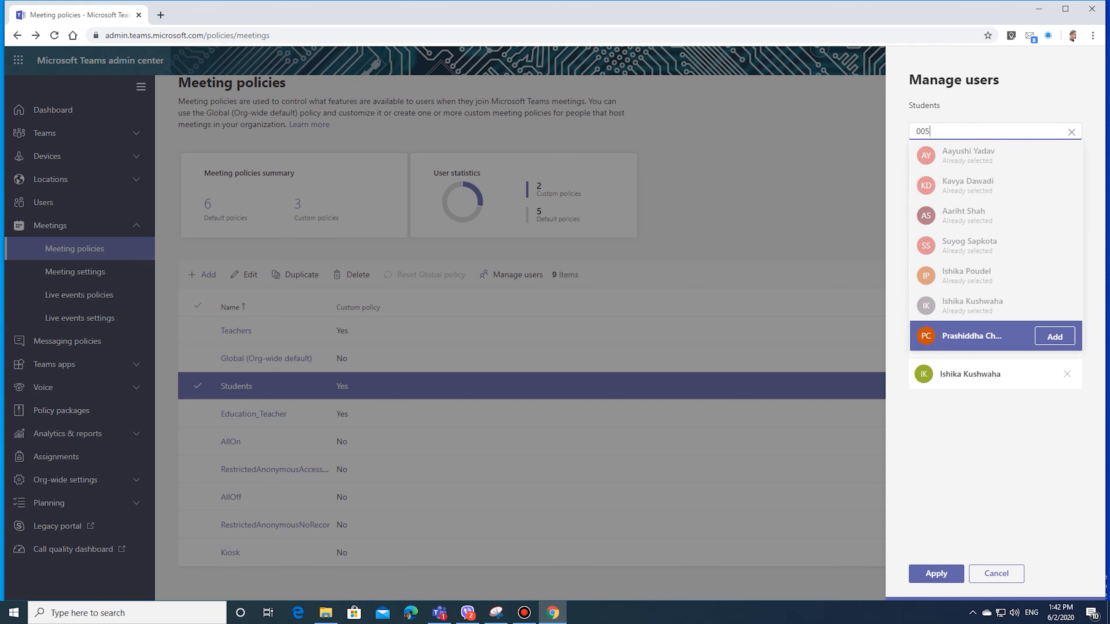
left_click(1054, 336)
left_click(935, 574)
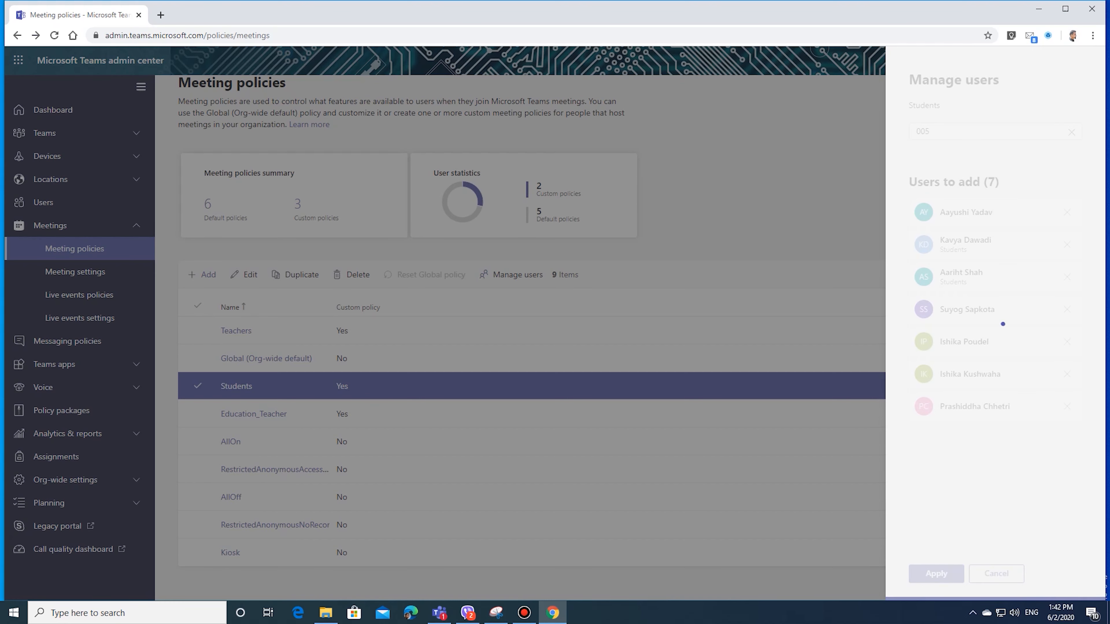